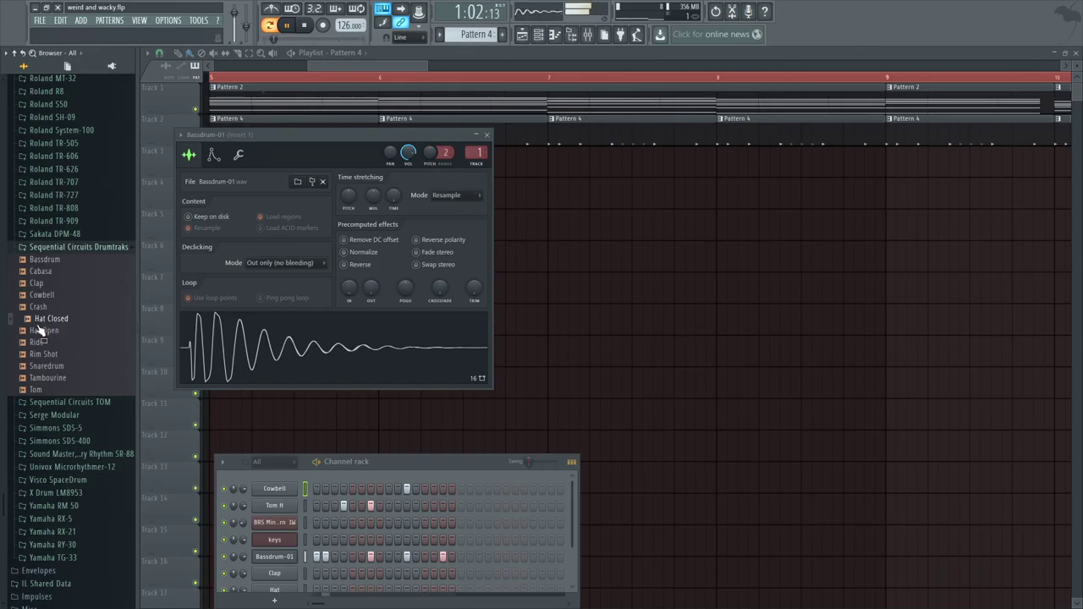
Add the Hat Closed sample from the Roland TR-808 folder as a new channel in the channel rack
{"action": "left_click", "coordinate": [77, 246]}
{"action": "scroll", "coordinate": [75, 347], "scroll_direction": "up", "scroll_amount": 6}
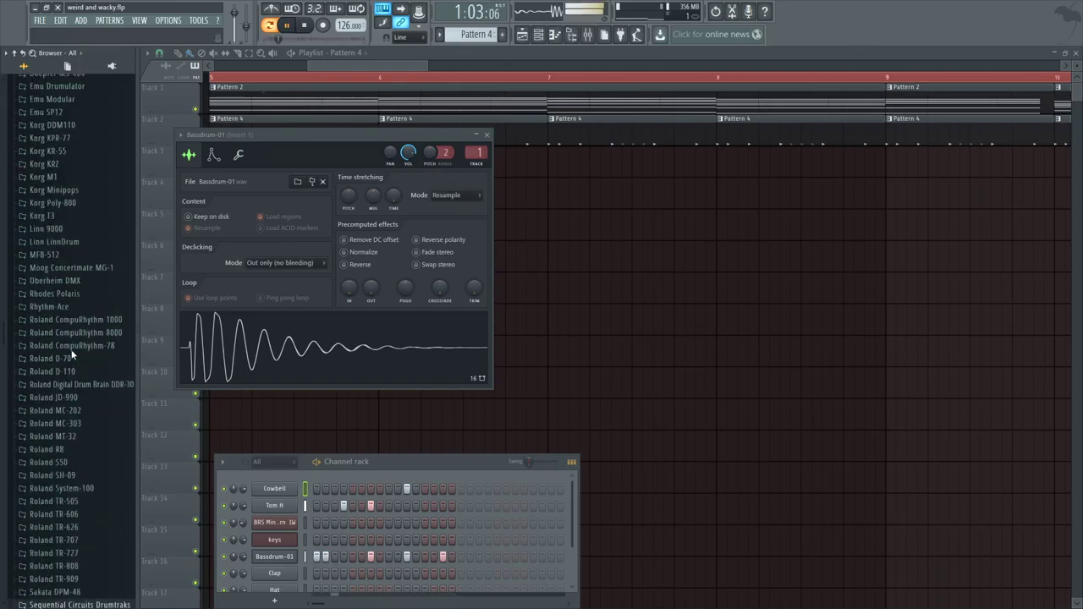
{"action": "left_click", "coordinate": [68, 425]}
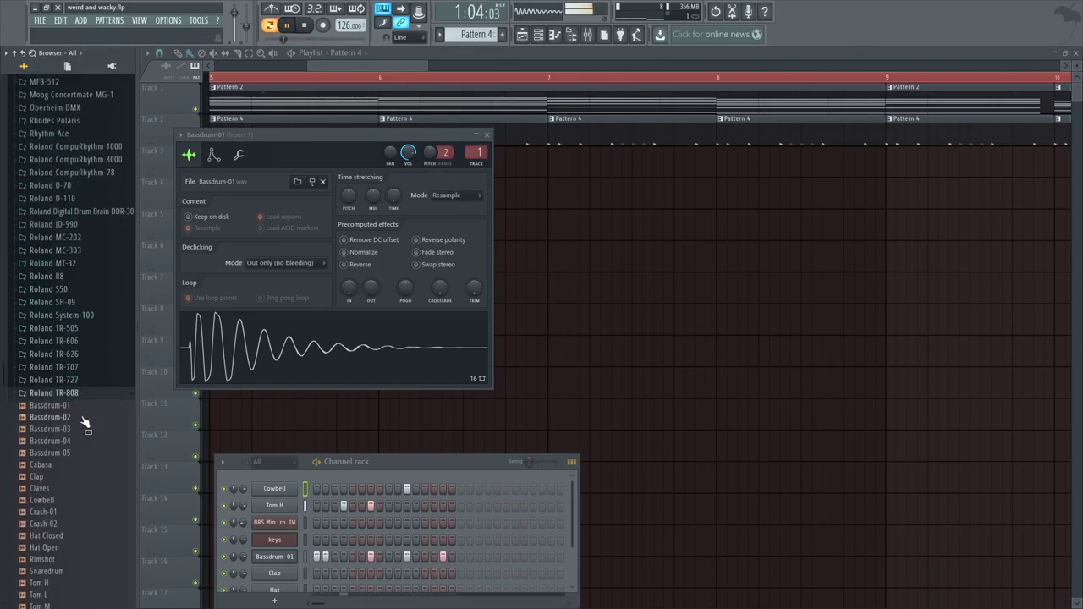
{"action": "scroll", "coordinate": [73, 406], "scroll_direction": "down", "scroll_amount": 5}
{"action": "scroll", "coordinate": [71, 376], "scroll_direction": "up", "scroll_amount": 1}
{"action": "left_click", "coordinate": [67, 356]}
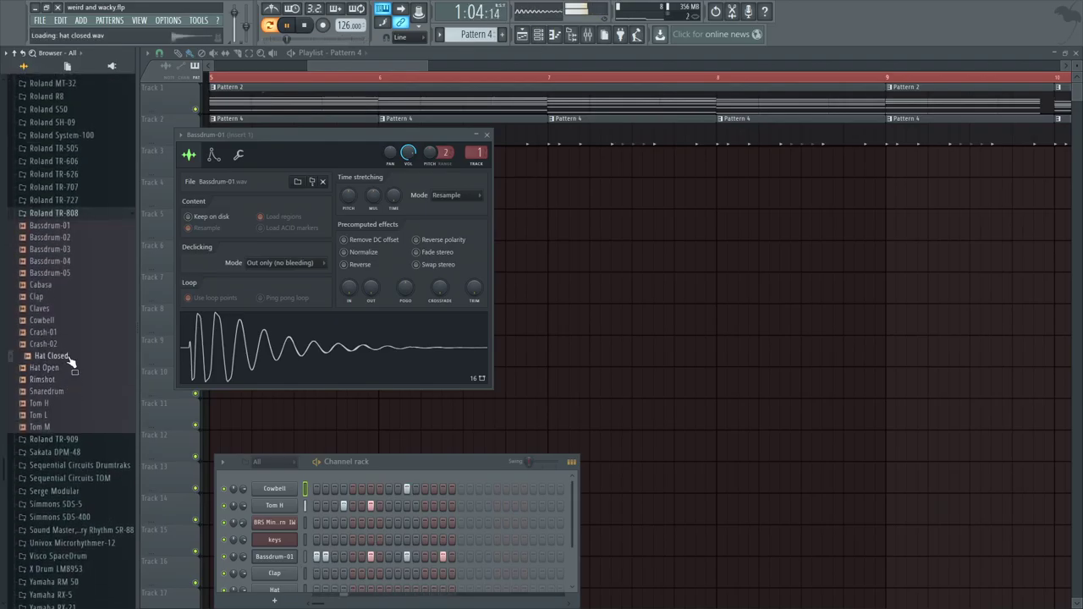
{"action": "left_click_drag", "start_coordinate": [314, 487], "coordinate": [276, 476]}
Sequence Hat Closed on every other step and add the TR-808 Hat Open sample as a channel with hits on steps 3 and 9
{"action": "left_click", "coordinate": [317, 490]}
{"action": "left_click", "coordinate": [335, 489]}
{"action": "left_click", "coordinate": [352, 490]}
{"action": "left_click_drag", "start_coordinate": [219, 423], "coordinate": [273, 486]}
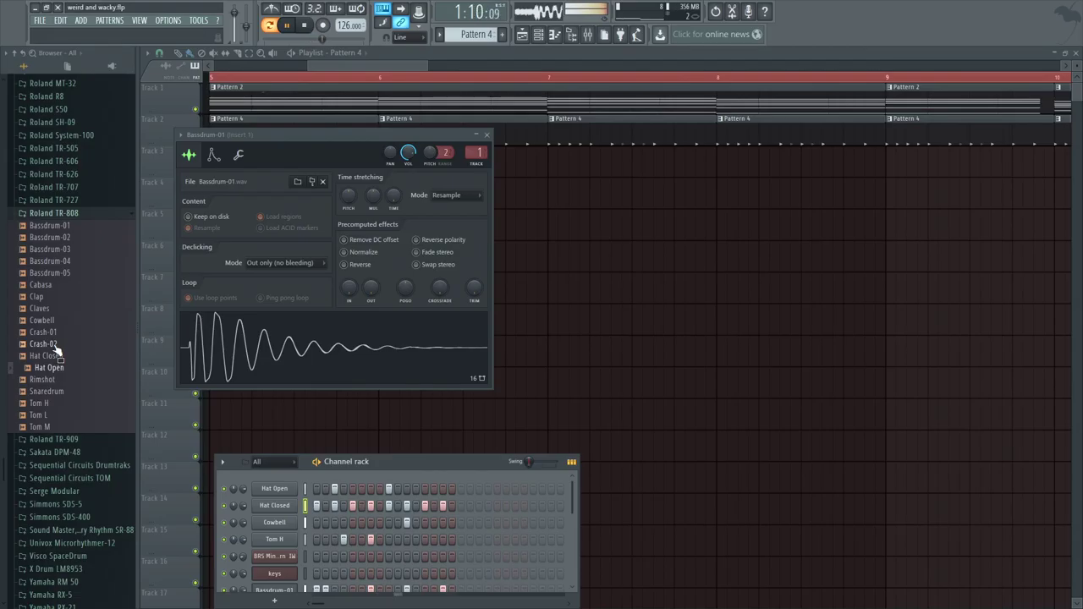
Apply a fade-out to the Hat Open sample and route both Hat Open and Hat Closed to mixer track 3
{"action": "left_click", "coordinate": [273, 487]}
{"action": "left_click_drag", "start_coordinate": [364, 291], "coordinate": [363, 253]}
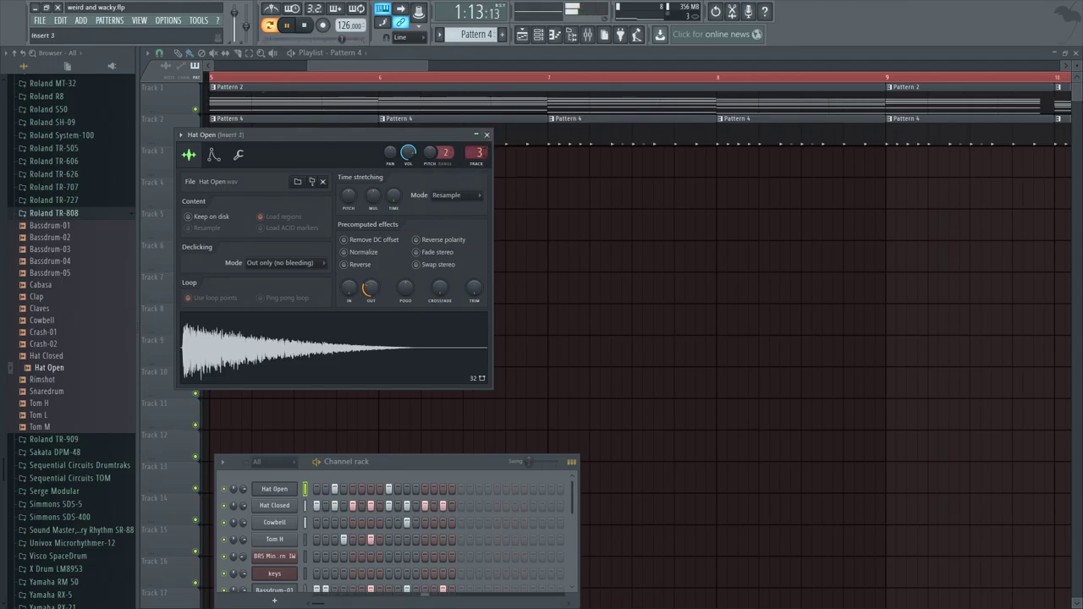
{"action": "left_click", "coordinate": [286, 506]}
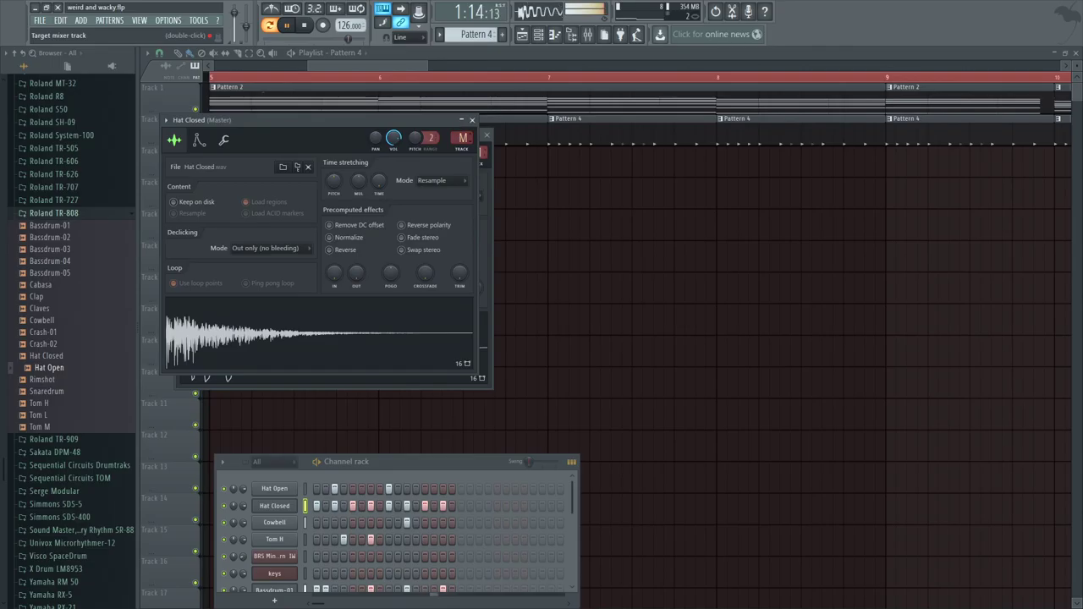
{"action": "double_click", "coordinate": [464, 138]}
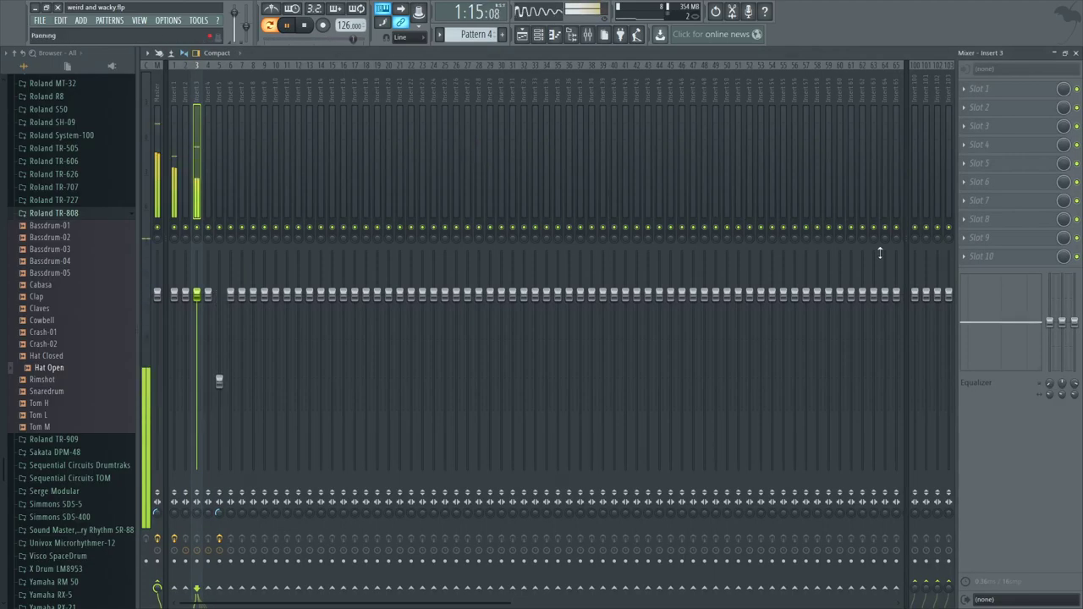
Load the Ghz Lossy 3 effect from the plugin database into slot 8 of mixer Insert 3
{"action": "left_click", "coordinate": [110, 66]}
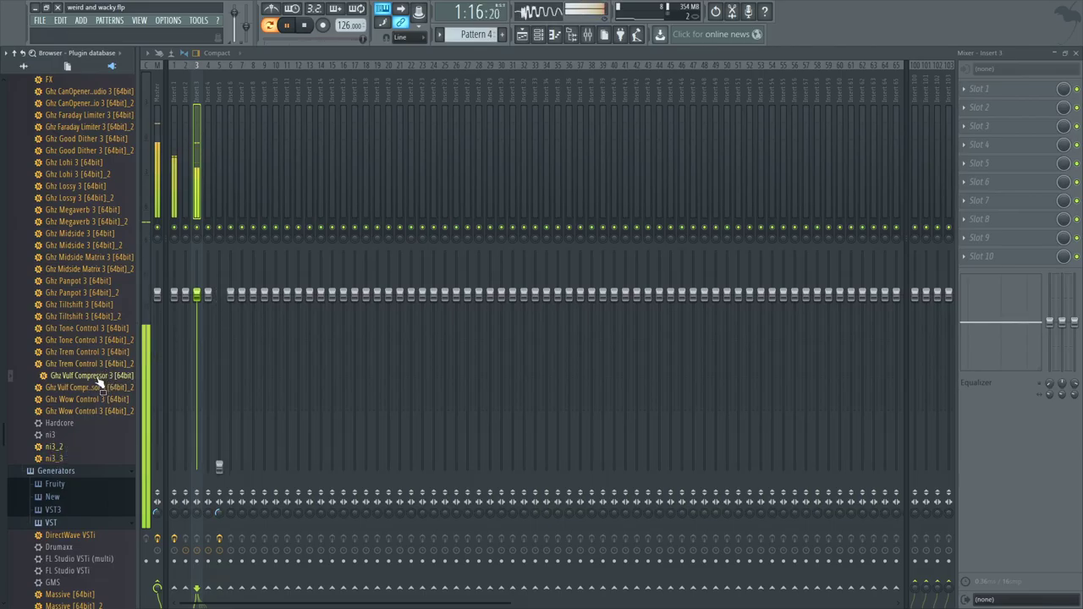
{"action": "scroll", "coordinate": [84, 287], "scroll_direction": "up", "scroll_amount": 4}
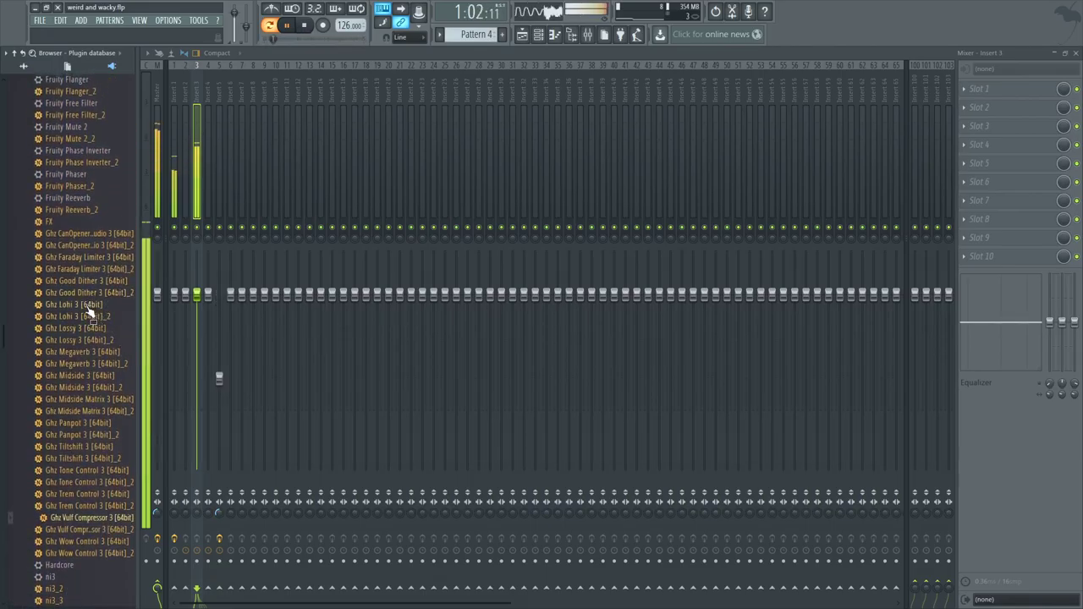
{"action": "left_click_drag", "start_coordinate": [83, 325], "coordinate": [514, 334]}
{"action": "left_click_drag", "start_coordinate": [979, 260], "coordinate": [994, 222]}
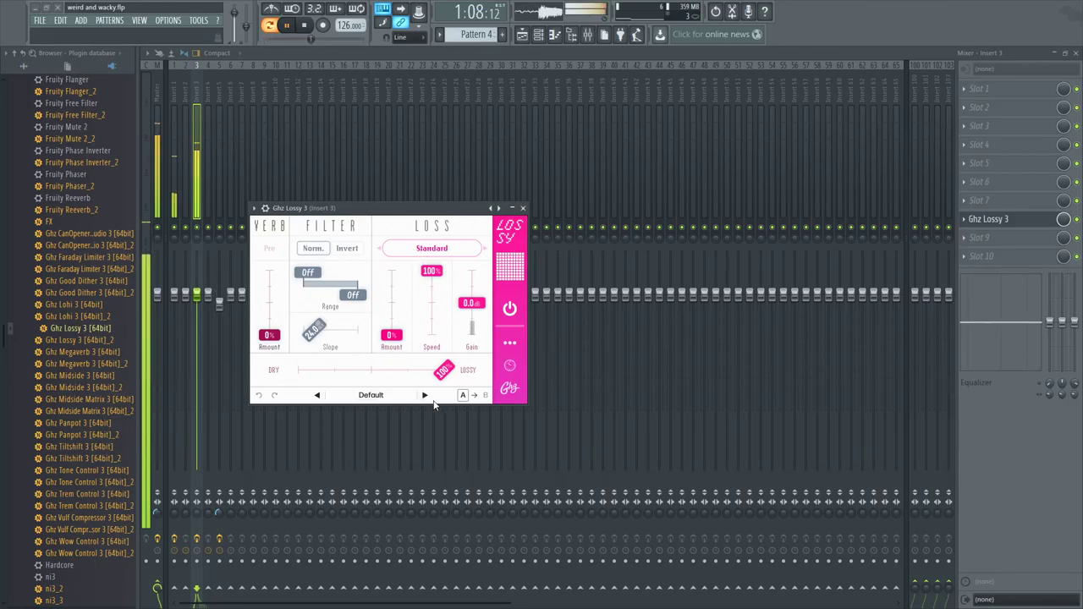
Choose the 64 kbps preset in Ghz Lossy 3 and raise the loss amount to 56%
{"action": "left_click", "coordinate": [425, 395]}
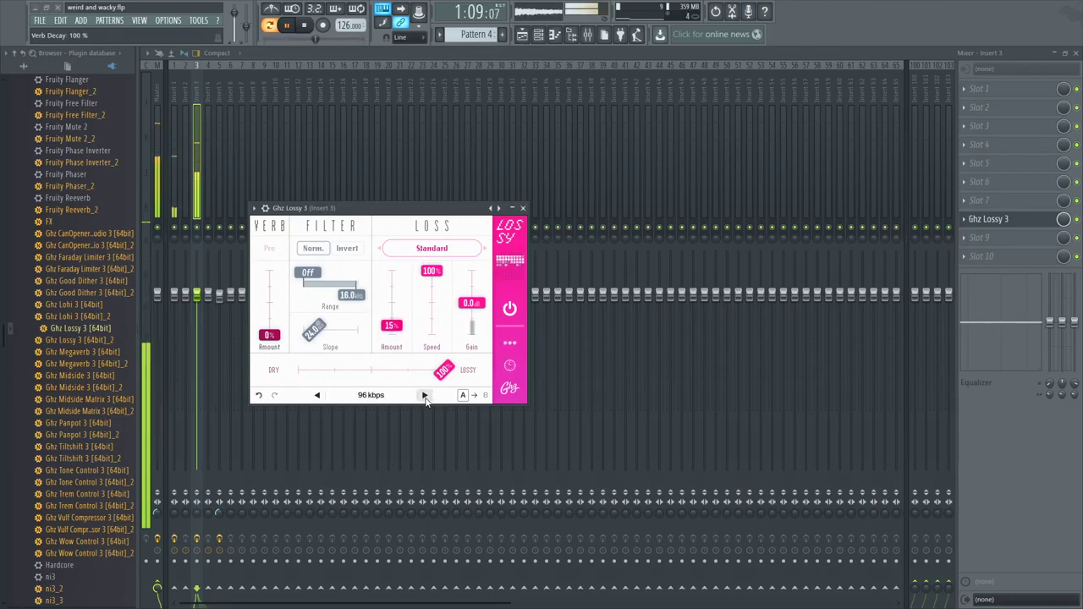
{"action": "left_click", "coordinate": [425, 395]}
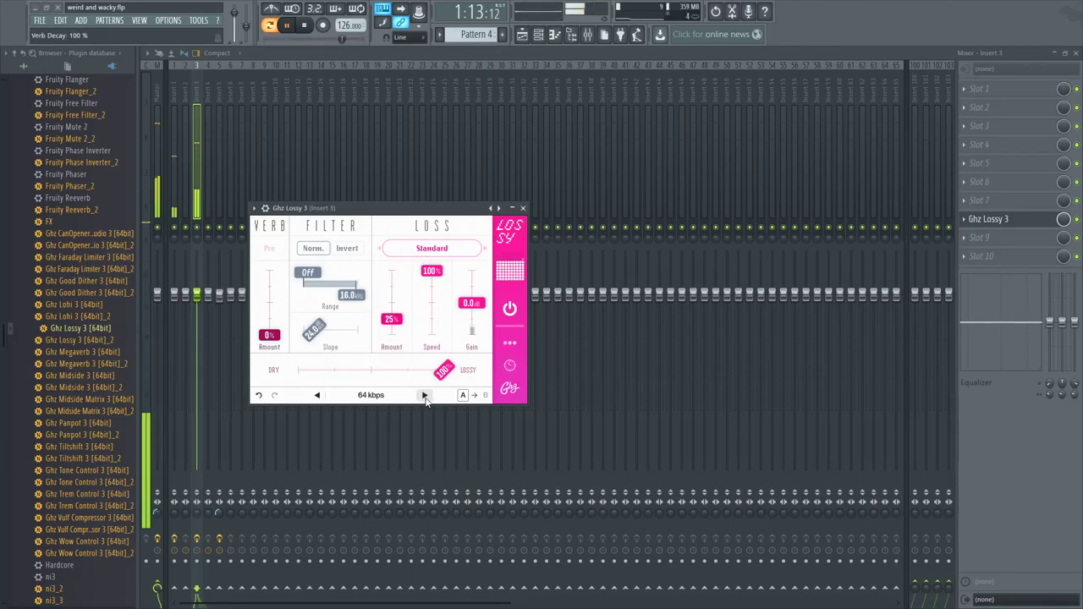
{"action": "left_click", "coordinate": [316, 395]}
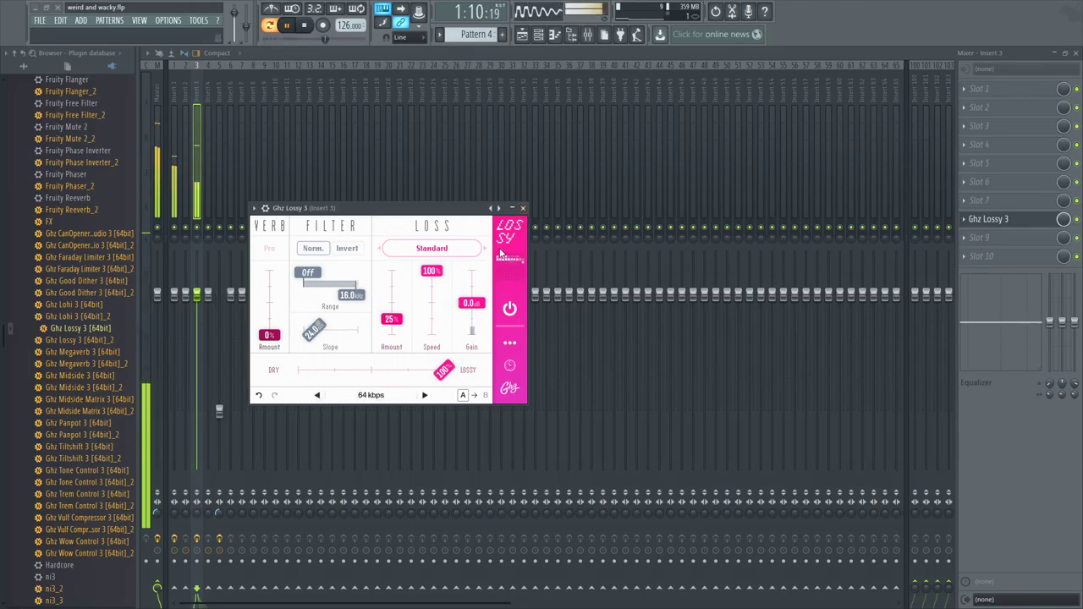
{"action": "left_click_drag", "start_coordinate": [394, 315], "coordinate": [400, 304]}
{"action": "mouse_move", "coordinate": [464, 311]}
{"action": "left_mouse_down"}
{"action": "mouse_move", "coordinate": [475, 290]}
{"action": "mouse_move", "coordinate": [472, 309]}
{"action": "left_mouse_up"}
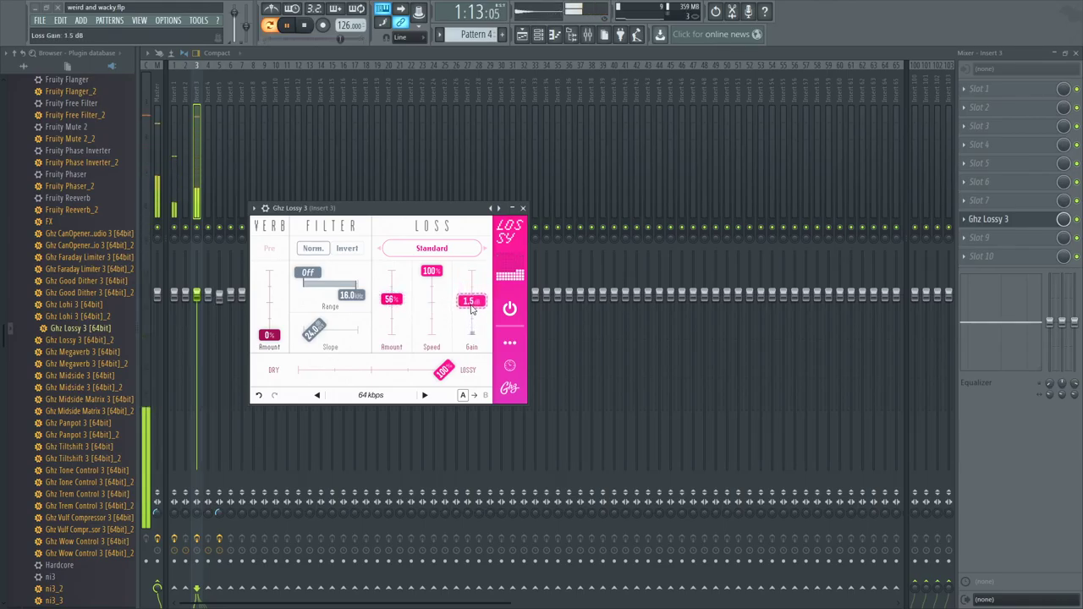
Set Lossy's filter slope to 6.0, verb amount to 39% and dry/lossy mix to about 65%, closing the plugin and mixer
{"action": "left_click_drag", "start_coordinate": [313, 330], "coordinate": [273, 312]}
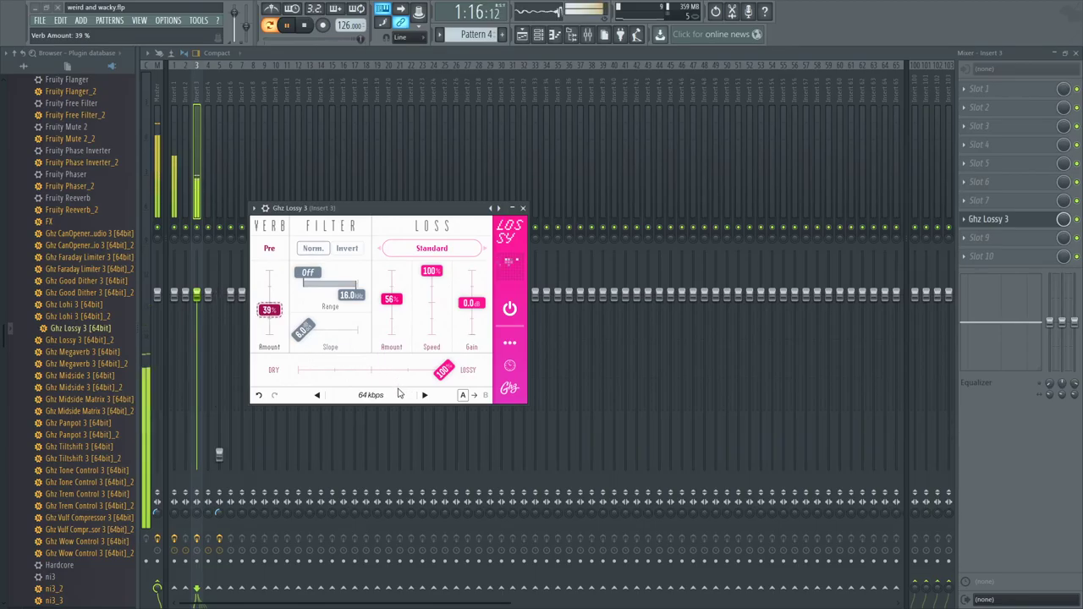
{"action": "left_click_drag", "start_coordinate": [444, 370], "coordinate": [384, 376]}
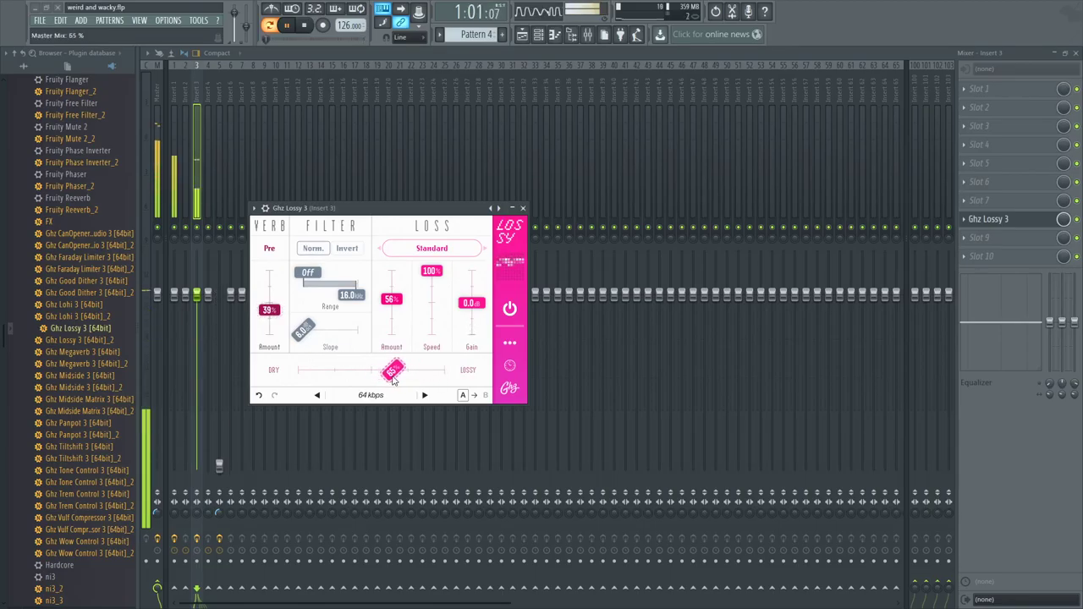
{"action": "left_click", "coordinate": [524, 209]}
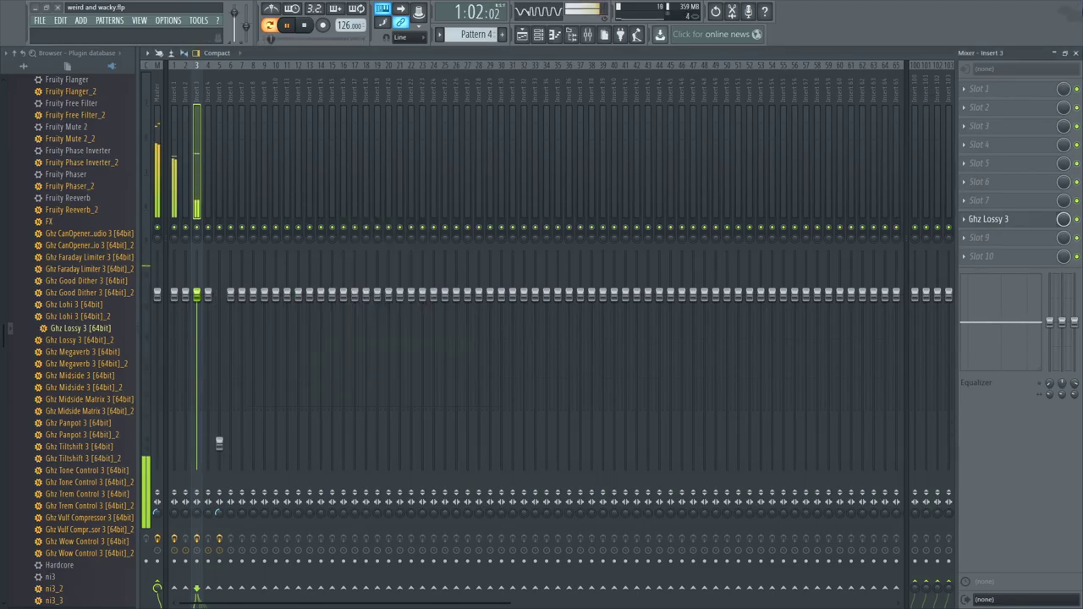
{"action": "left_click", "coordinate": [1075, 52]}
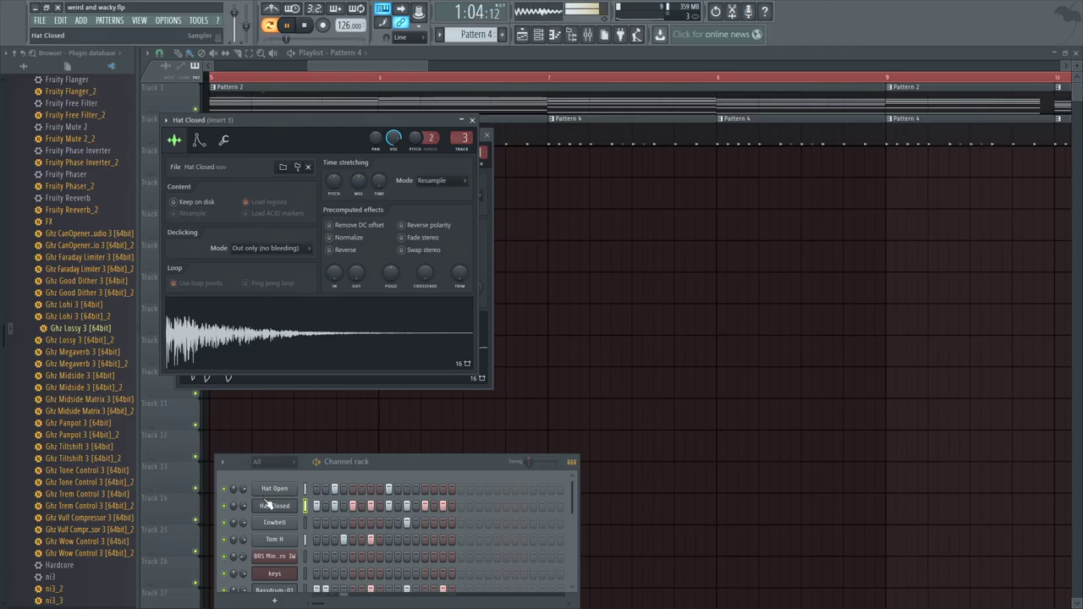
Add the TR-808 Snaredrum sample as a new channel with a single hit on step 9
{"action": "scroll", "coordinate": [79, 334], "scroll_direction": "up", "scroll_amount": 10}
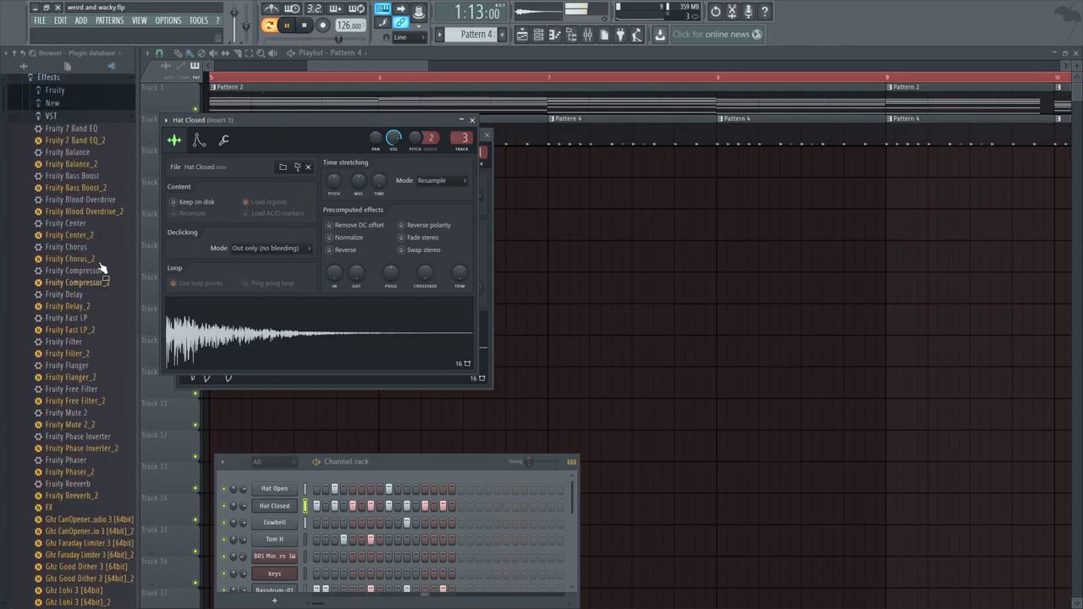
{"action": "left_click", "coordinate": [26, 67]}
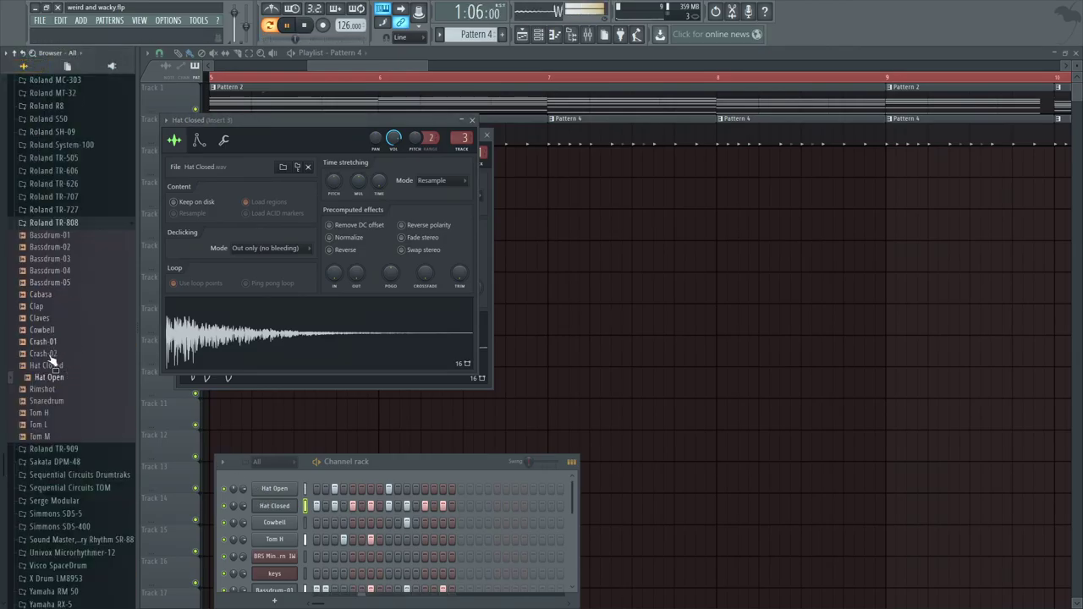
{"action": "left_click_drag", "start_coordinate": [287, 482], "coordinate": [287, 487]}
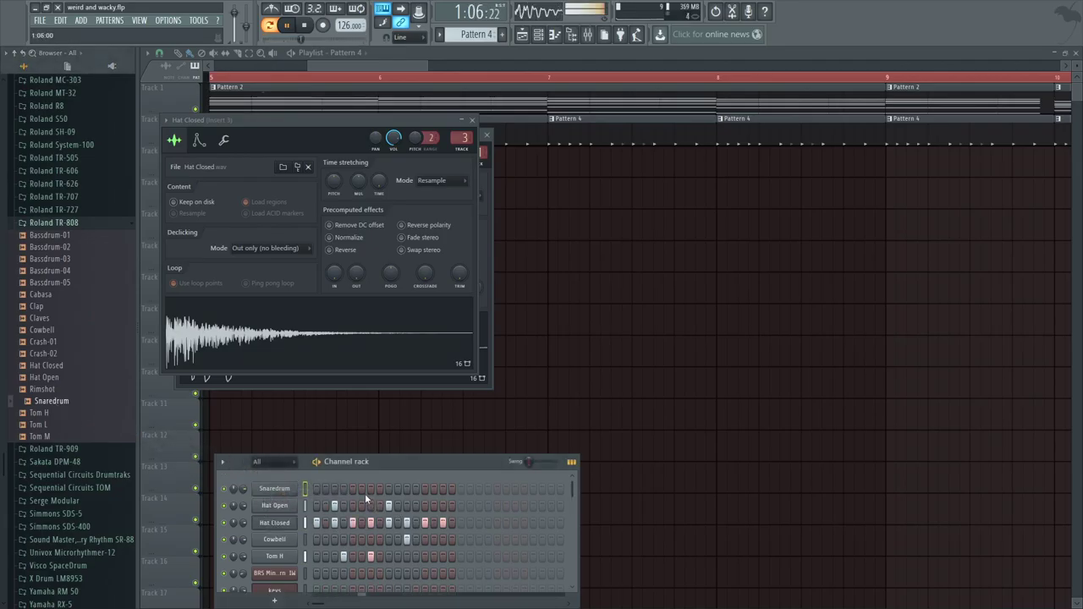
{"action": "left_click", "coordinate": [380, 489]}
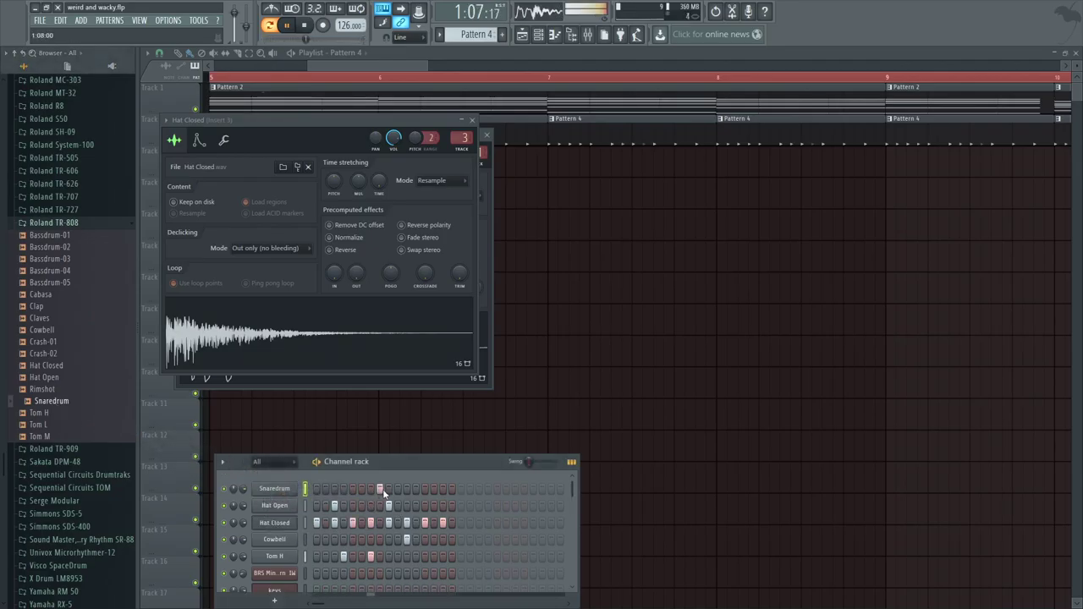
{"action": "left_click", "coordinate": [371, 489]}
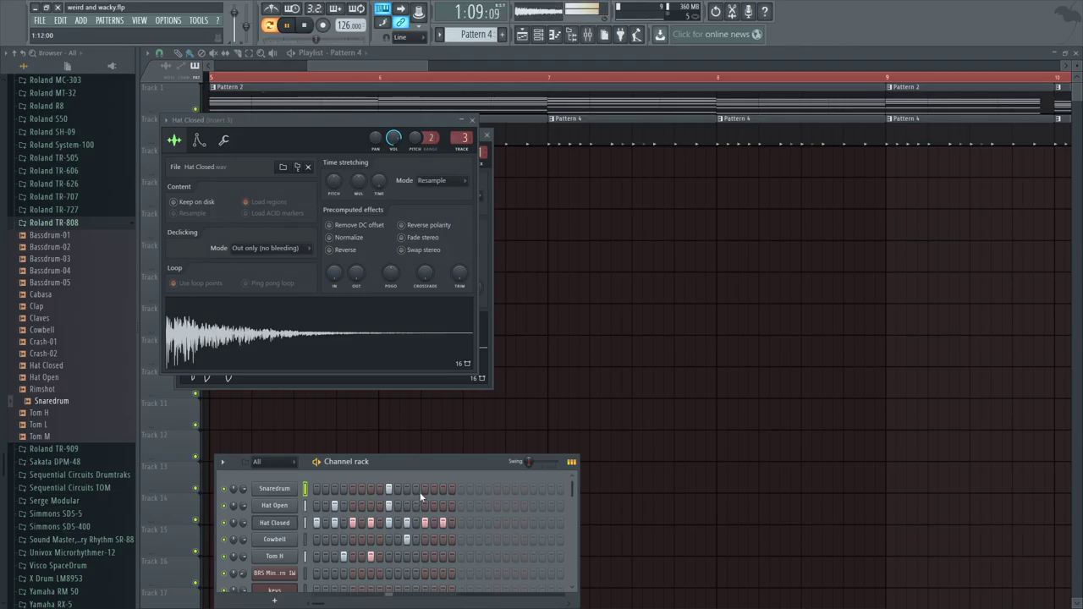
Route the Snaredrum channel to mixer track 1
{"action": "left_click", "coordinate": [287, 490]}
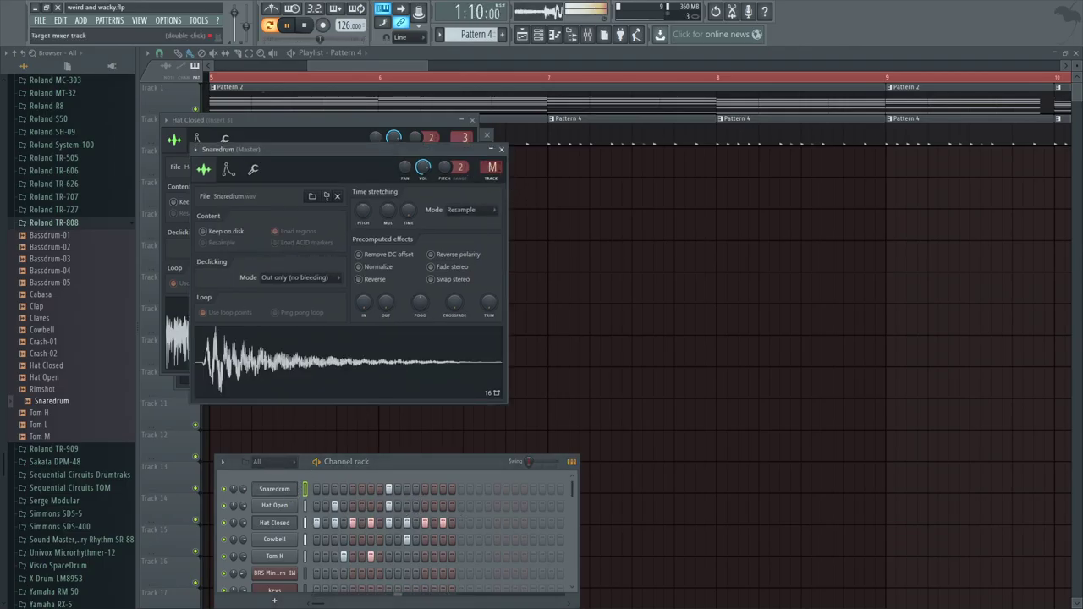
{"action": "key", "text": "F9"}
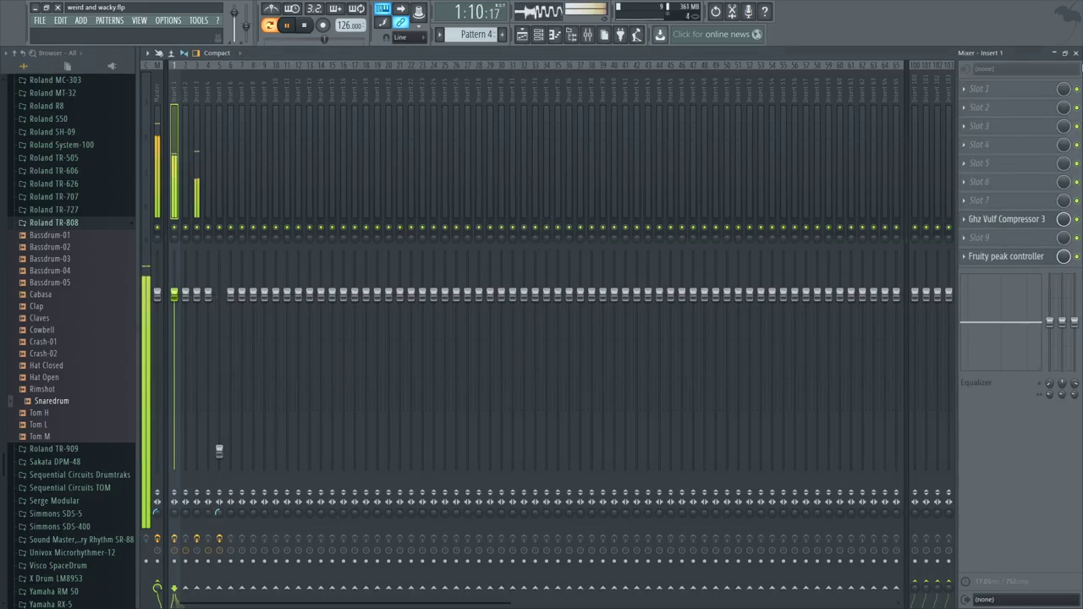
{"action": "key", "text": "F9"}
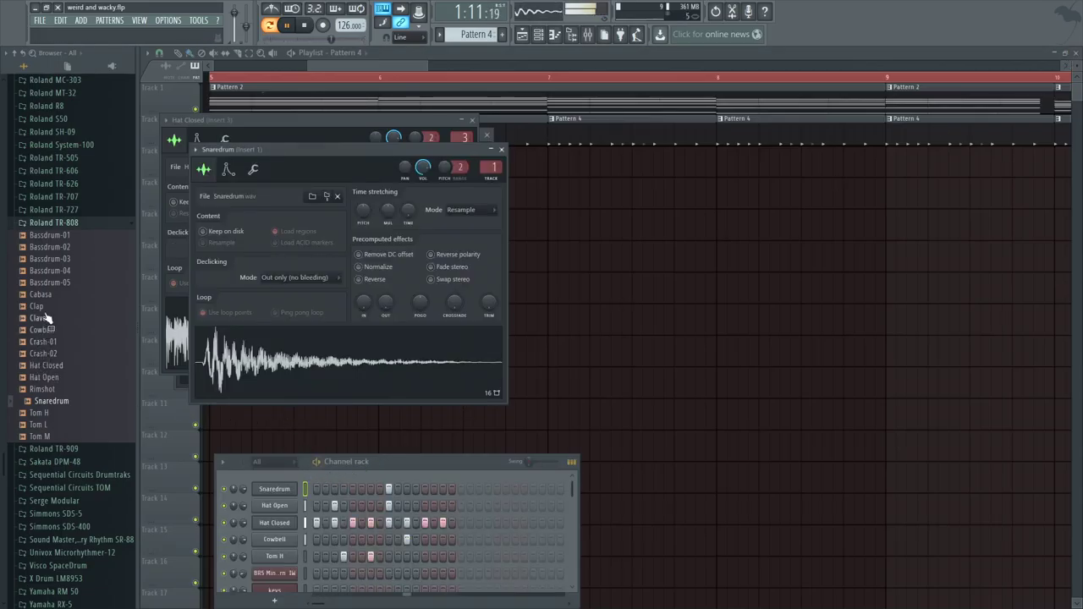
Add the TR-808 Clap sample as a new channel with a hit on step 9 and open its piano roll
{"action": "left_click_drag", "start_coordinate": [38, 306], "coordinate": [286, 470]}
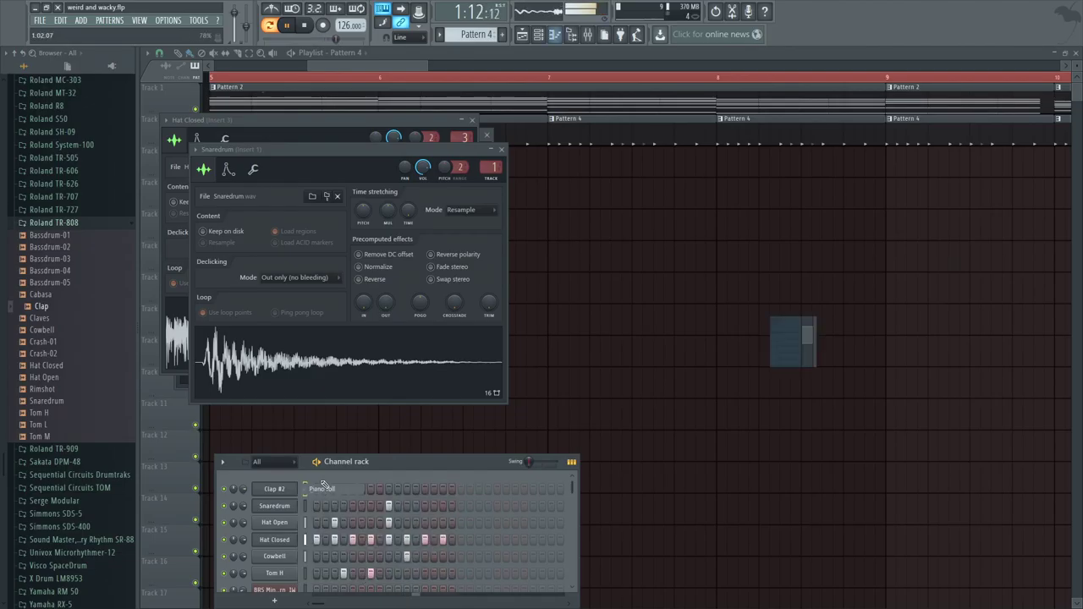
{"action": "left_click", "coordinate": [321, 491]}
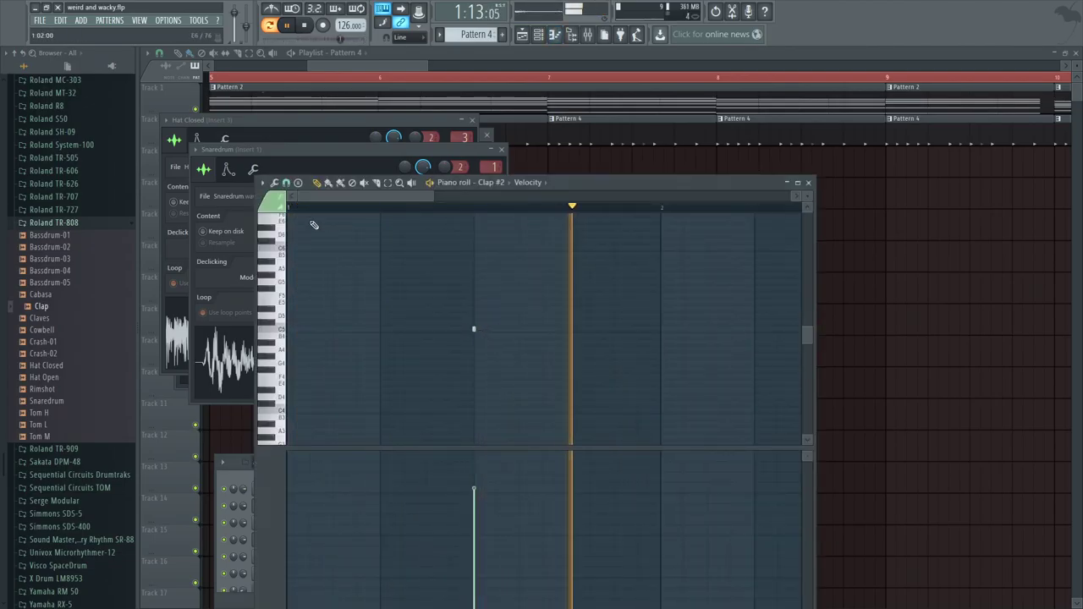
Nudge the clap note slightly ahead of step 9 and close the piano roll and the Snaredrum sampler
{"action": "left_click", "coordinate": [262, 183]}
{"action": "mouse_move", "coordinate": [275, 262]}
{"action": "left_click", "coordinate": [351, 301]}
{"action": "left_click_drag", "start_coordinate": [474, 330], "coordinate": [471, 329]}
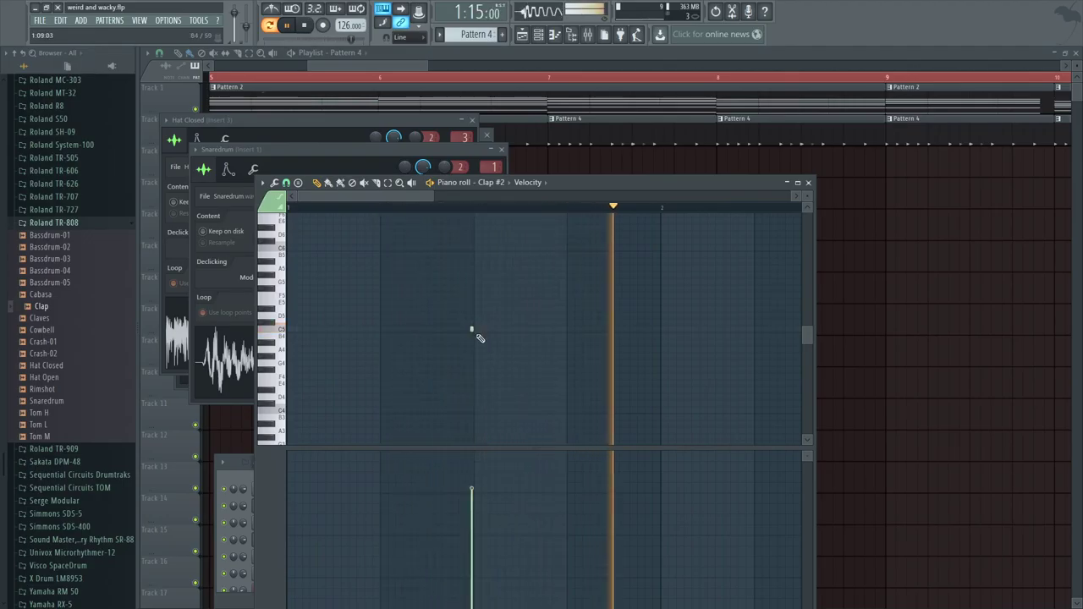
{"action": "scroll", "coordinate": [472, 330], "scroll_direction": "up", "scroll_amount": 2}
{"action": "left_click_drag", "start_coordinate": [471, 330], "coordinate": [470, 332]}
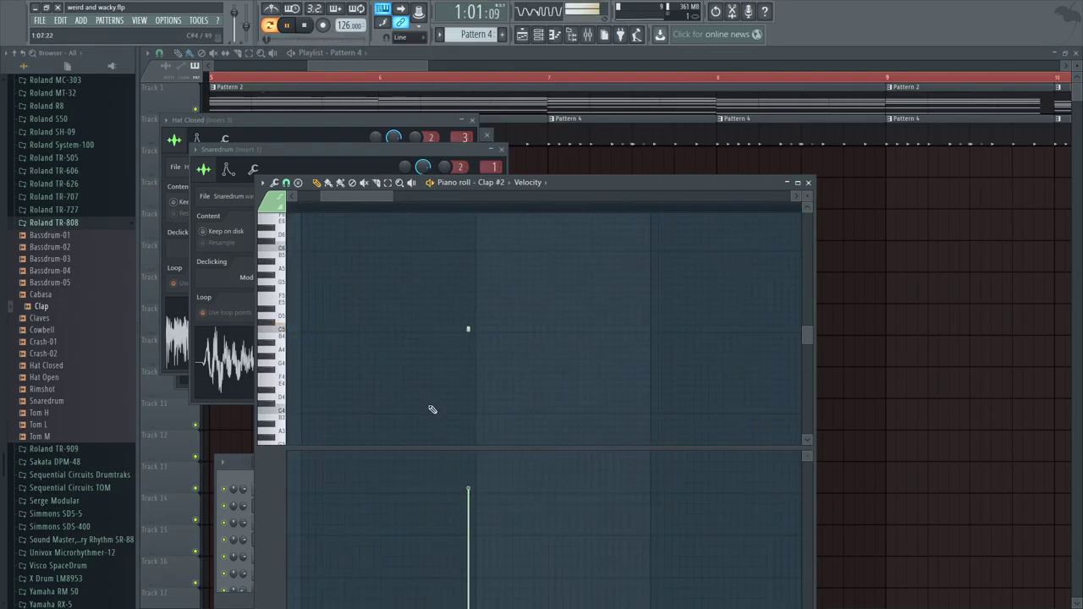
{"action": "left_click", "coordinate": [501, 150]}
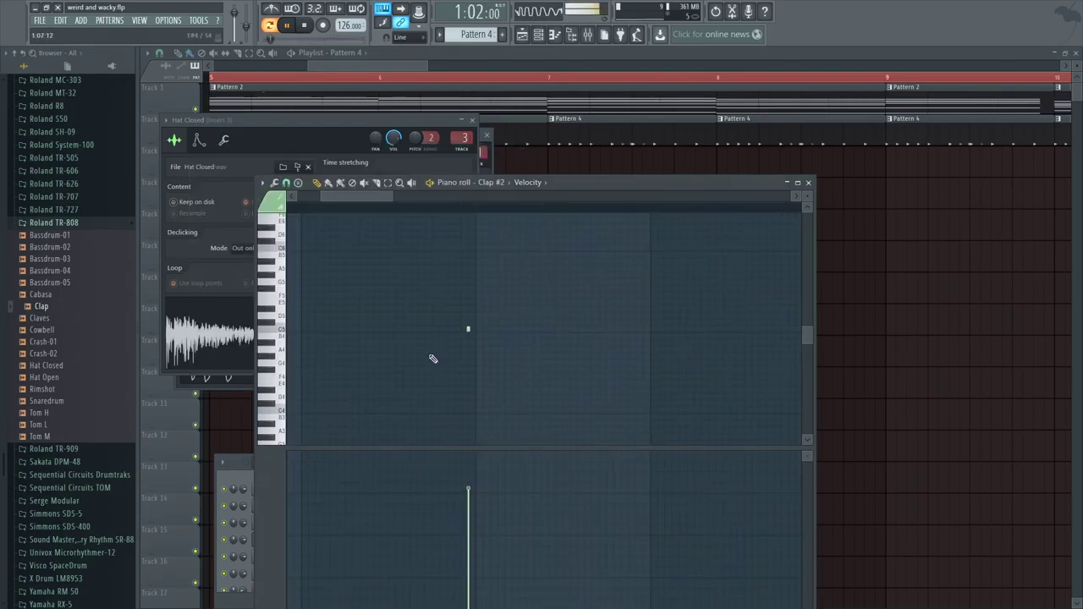
{"action": "left_click", "coordinate": [808, 183]}
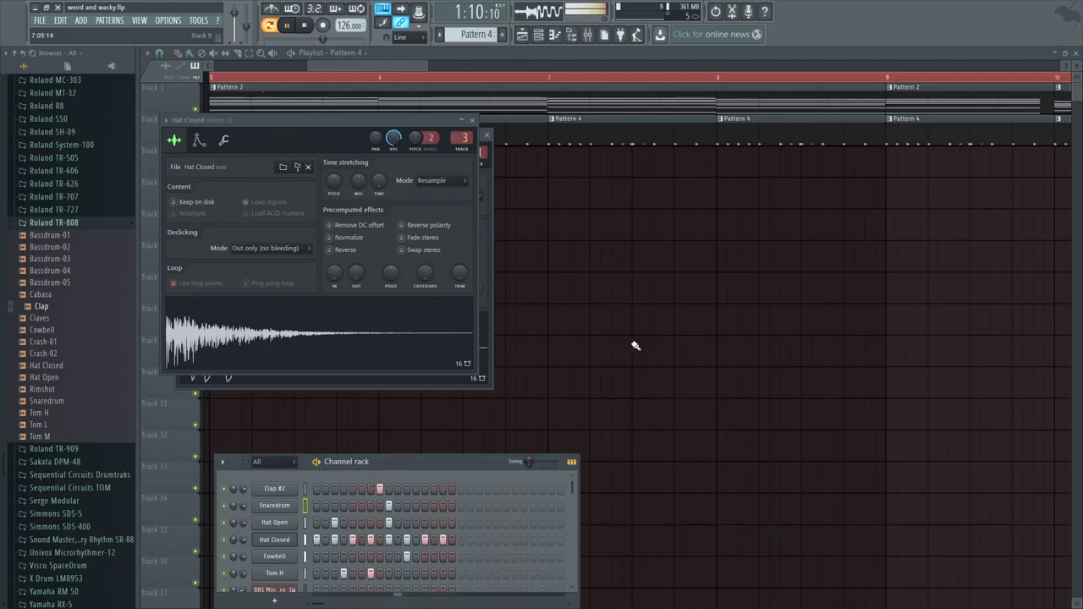
Reopen the new clap channel's piano roll and raise the note's velocity to about 90%
{"action": "left_click", "coordinate": [276, 492]}
{"action": "right_click", "coordinate": [285, 497]}
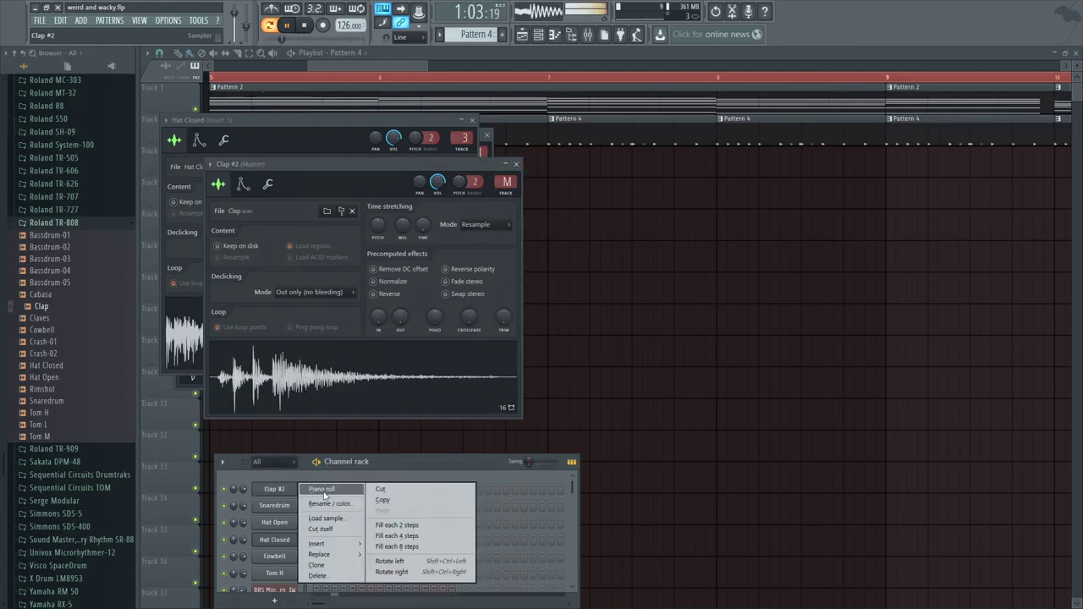
{"action": "left_click", "coordinate": [313, 489]}
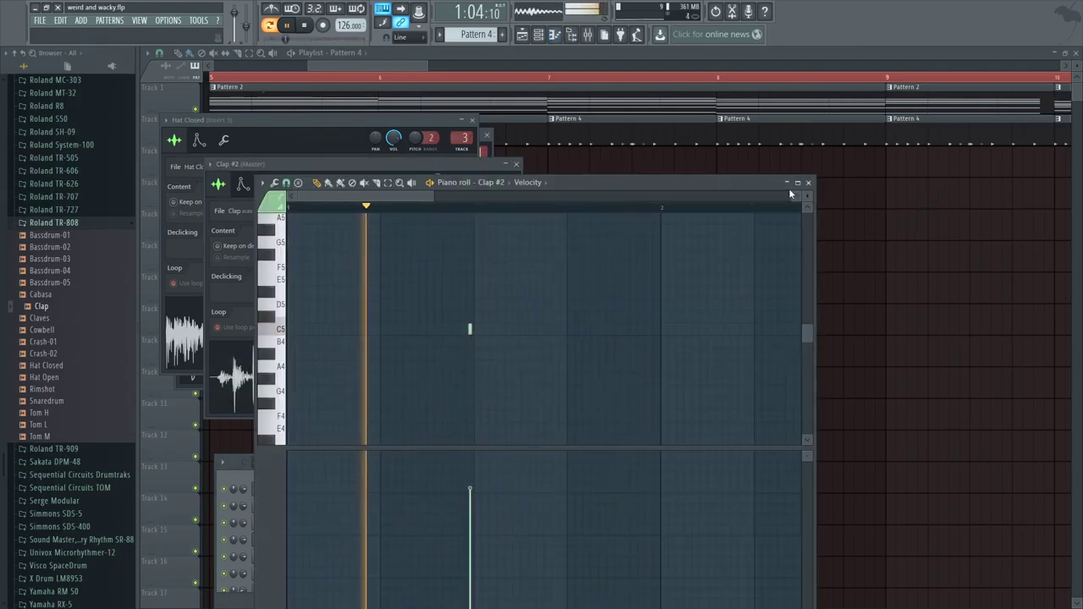
{"action": "left_click", "coordinate": [471, 472]}
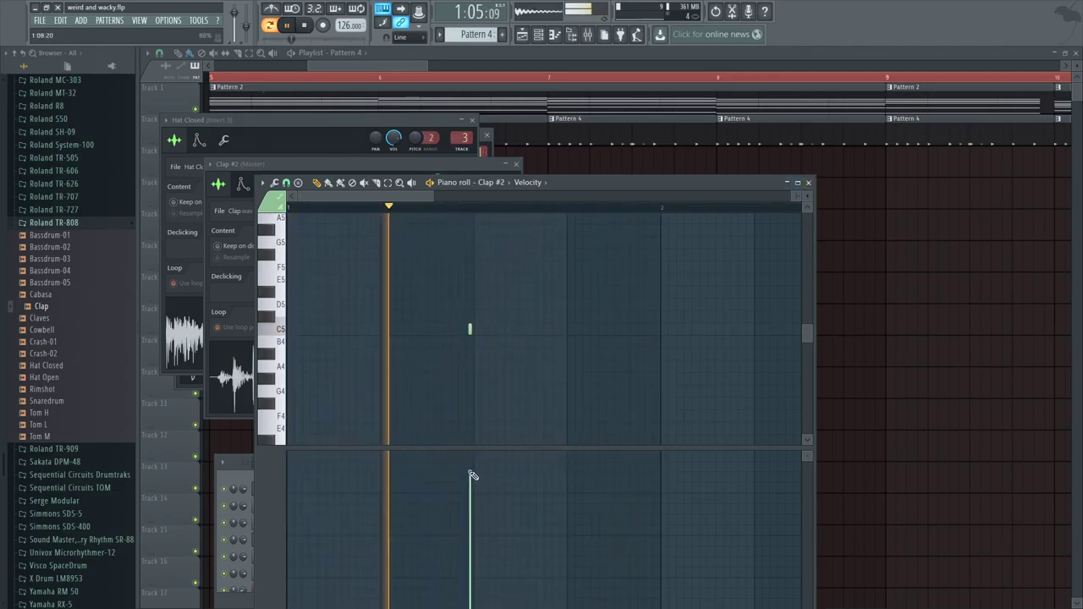
Close the clap's piano roll and give the Clap #2 sample a short fade-out in its precomputed effects
{"action": "left_click", "coordinate": [808, 183]}
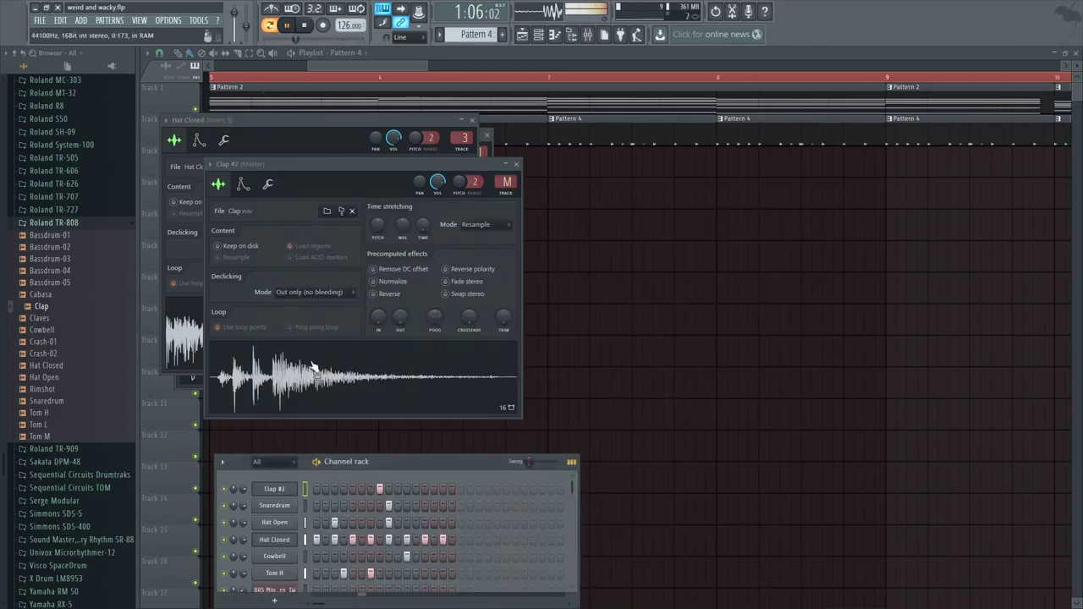
{"action": "left_click_drag", "start_coordinate": [401, 318], "coordinate": [401, 301]}
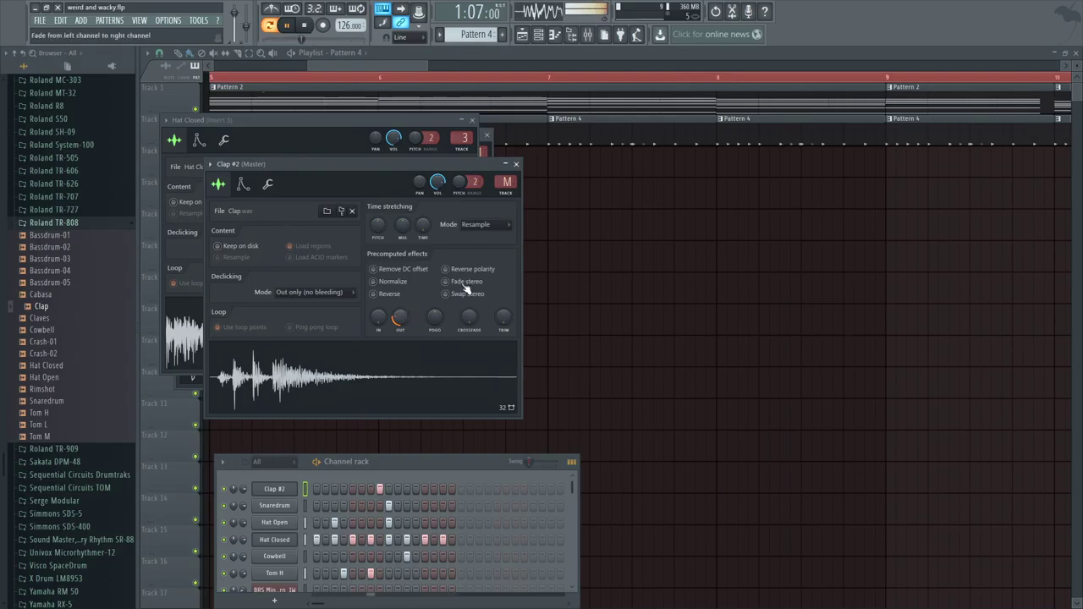
Play the arrangement from bar 5, open Pattern 4's channels and set the project tempo to 140 BPM
{"action": "left_click", "coordinate": [214, 82]}
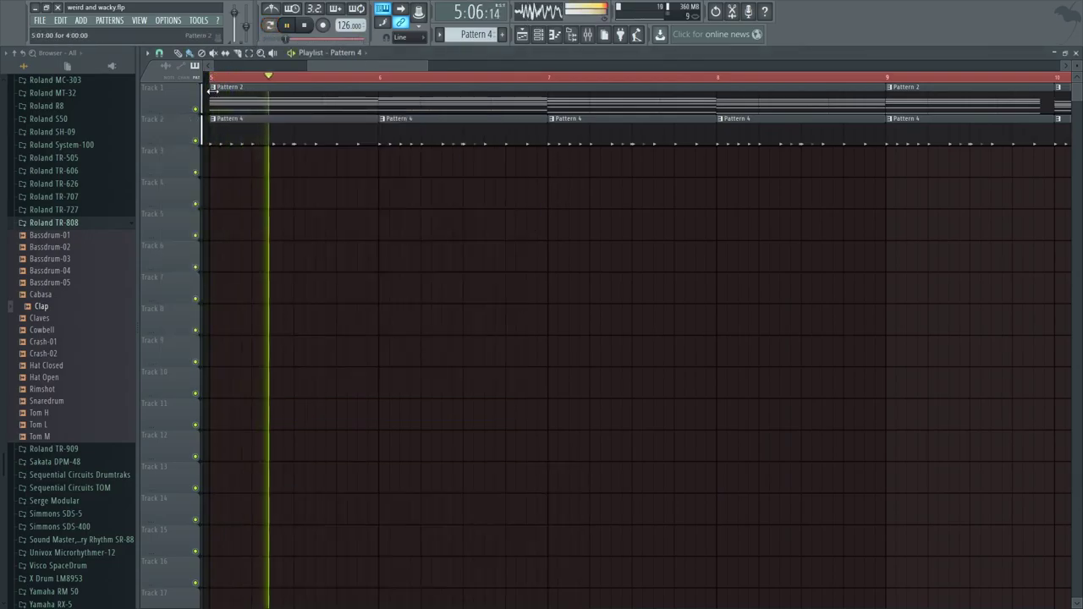
{"action": "double_click", "coordinate": [261, 138]}
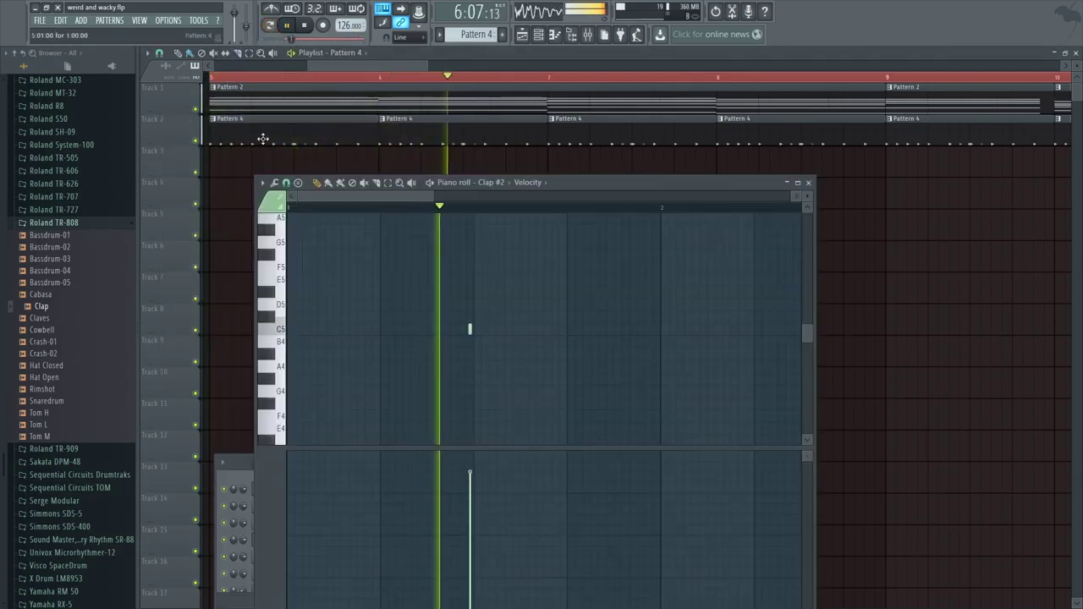
{"action": "left_click", "coordinate": [241, 485]}
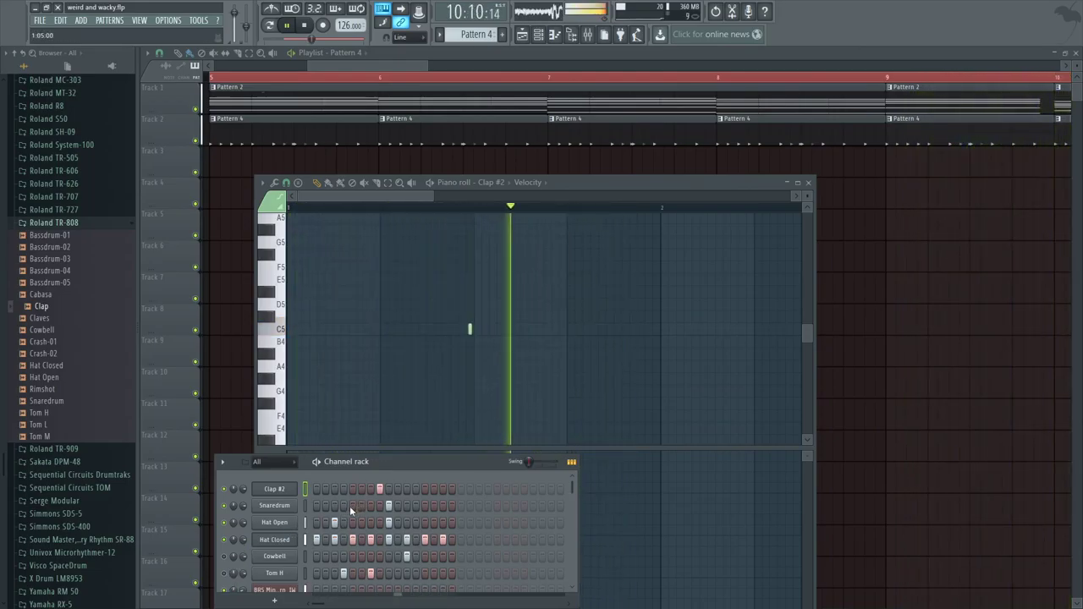
{"action": "left_click_drag", "start_coordinate": [349, 25], "coordinate": [349, 8]}
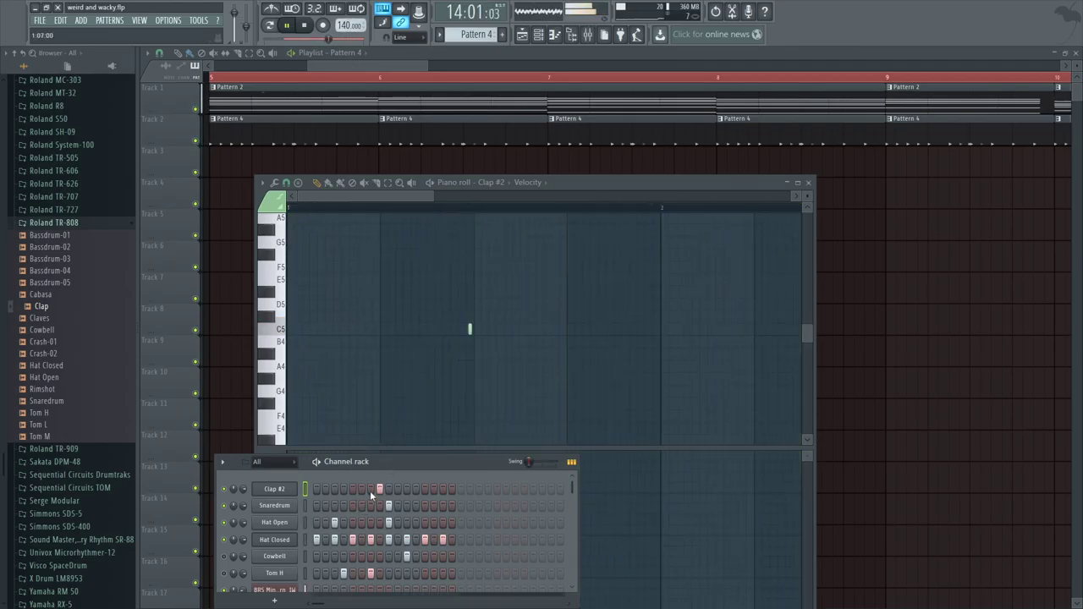
Play Pattern 4 alone, remove the Clap #2 hit and rearrange the Snaredrum hits onto steps 5, 11 and 15
{"action": "left_click", "coordinate": [316, 462]}
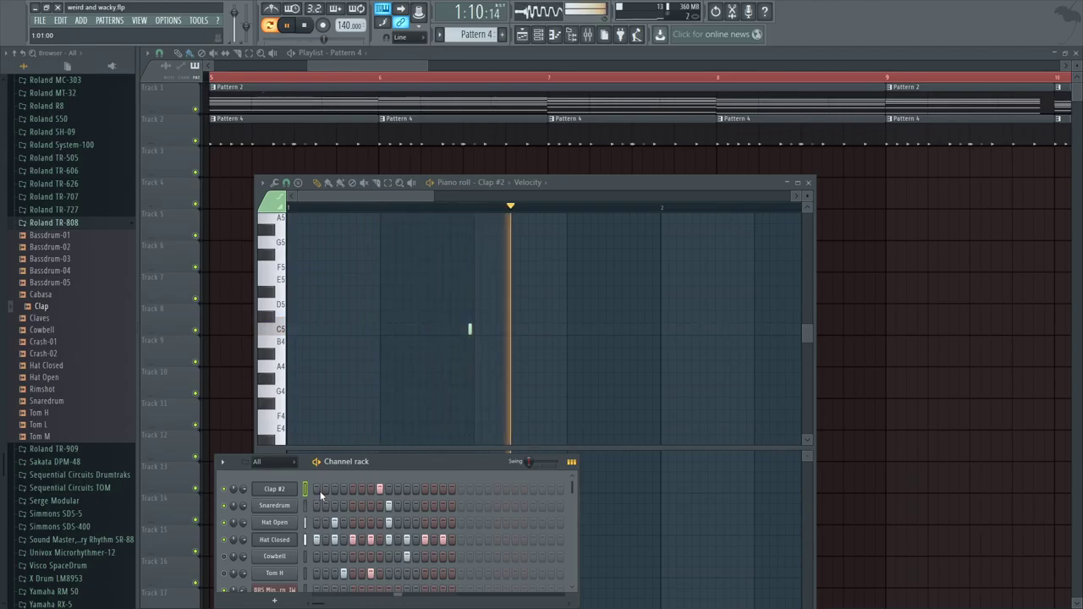
{"action": "left_click", "coordinate": [351, 506]}
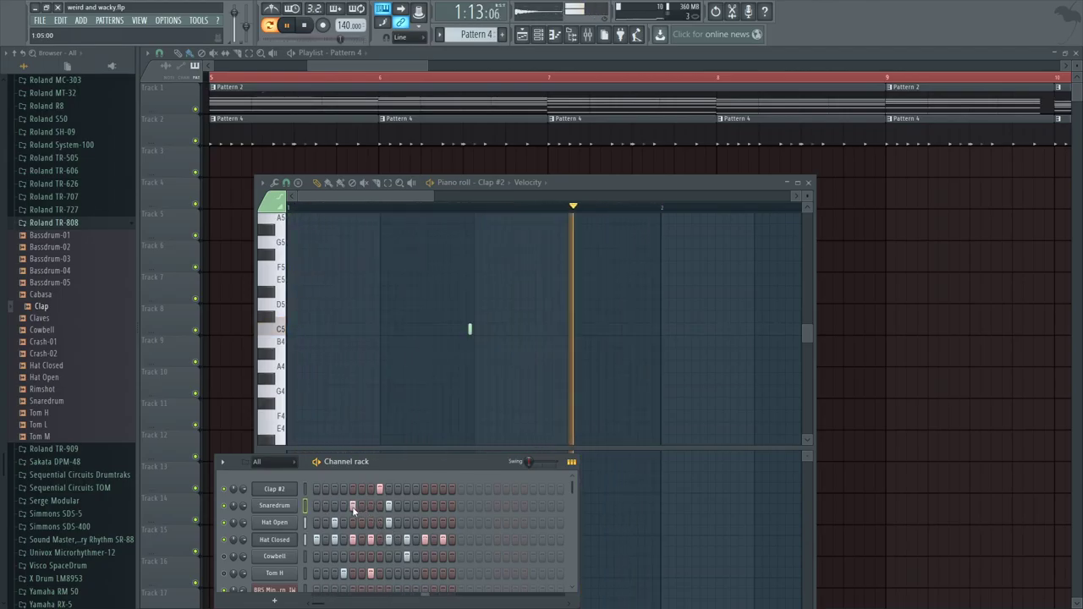
{"action": "left_click", "coordinate": [422, 506]}
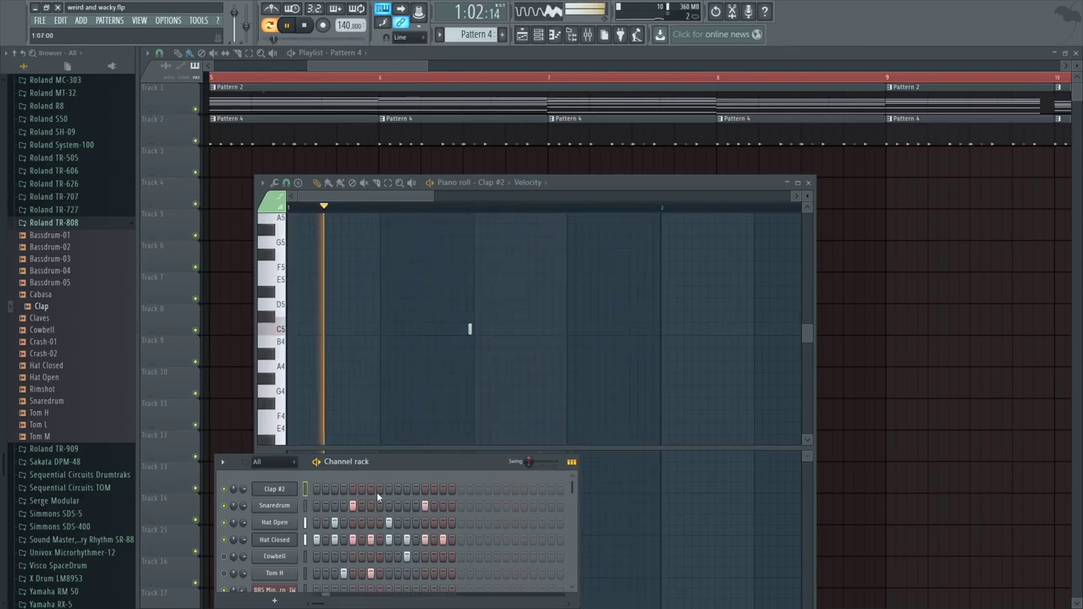
{"action": "left_click", "coordinate": [407, 506]}
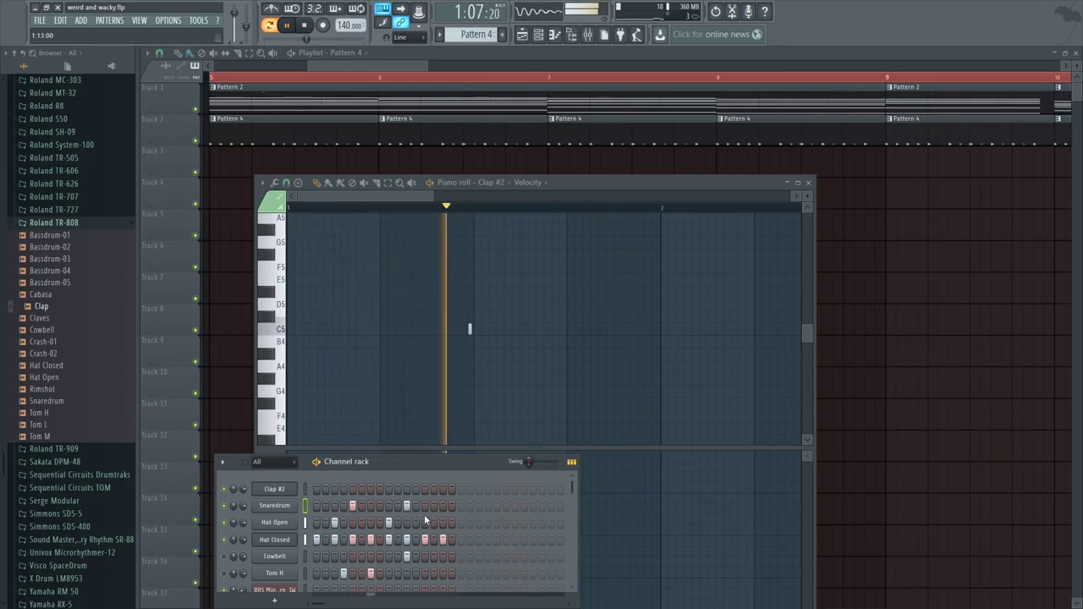
{"action": "left_click", "coordinate": [443, 506]}
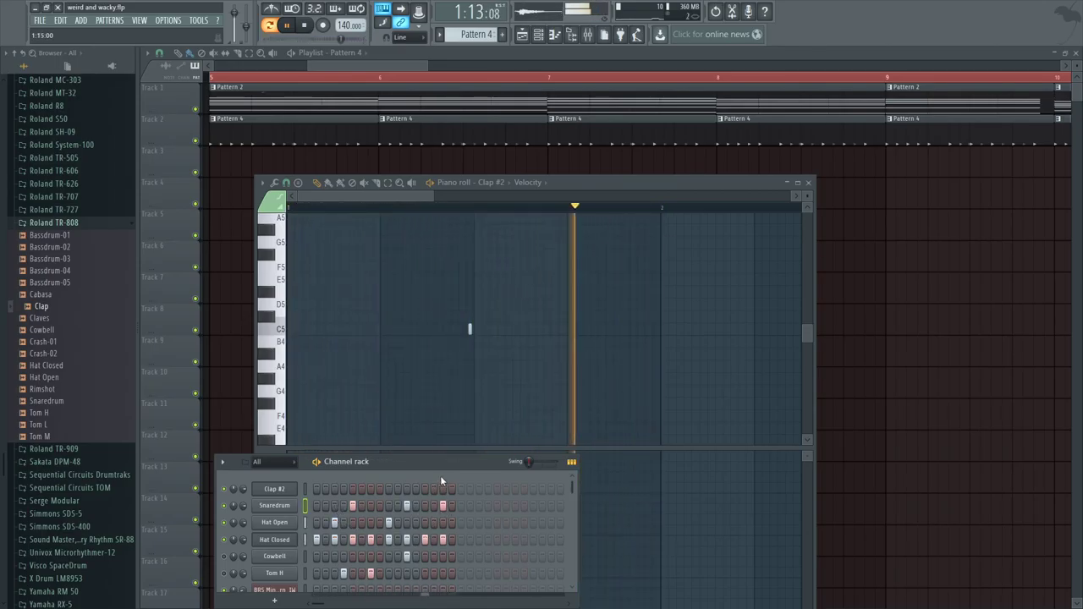
Open Pattern 2's keys channel and set the channel arpeggiator direction to off in its miscellaneous settings
{"action": "double_click", "coordinate": [258, 94]}
{"action": "left_click", "coordinate": [231, 468]}
{"action": "scroll", "coordinate": [284, 546], "scroll_direction": "down", "scroll_amount": 2}
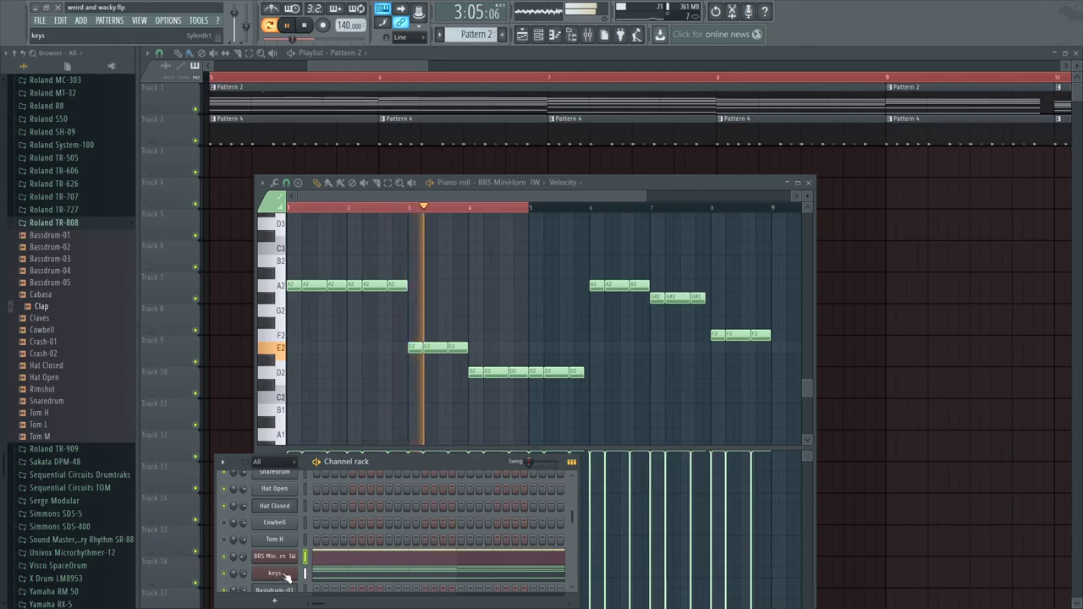
{"action": "left_click", "coordinate": [283, 575]}
{"action": "left_click", "coordinate": [360, 246]}
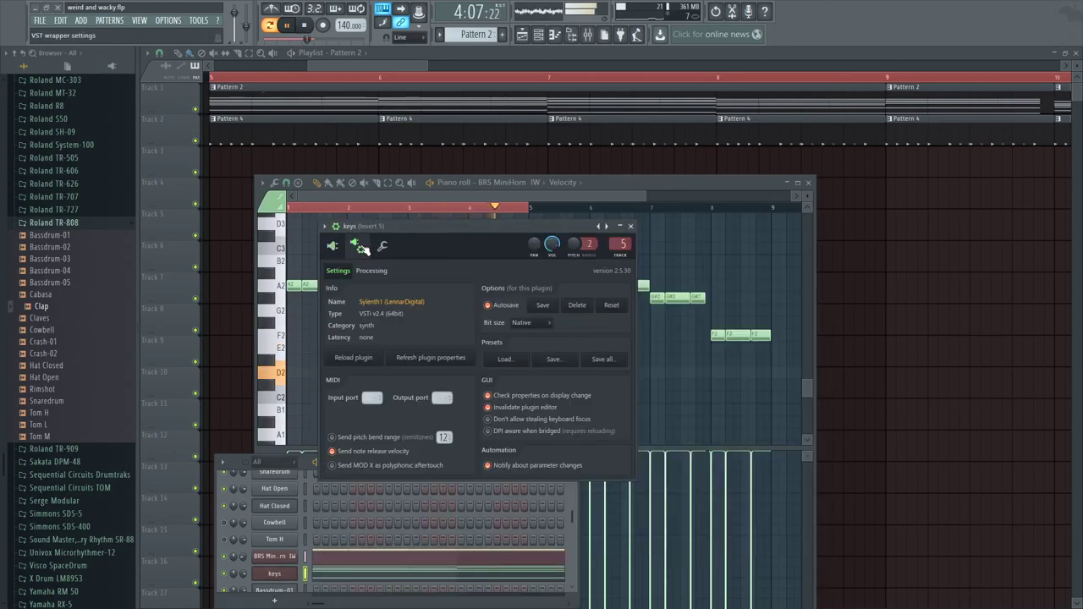
{"action": "left_click", "coordinate": [383, 245]}
{"action": "left_click", "coordinate": [372, 330]}
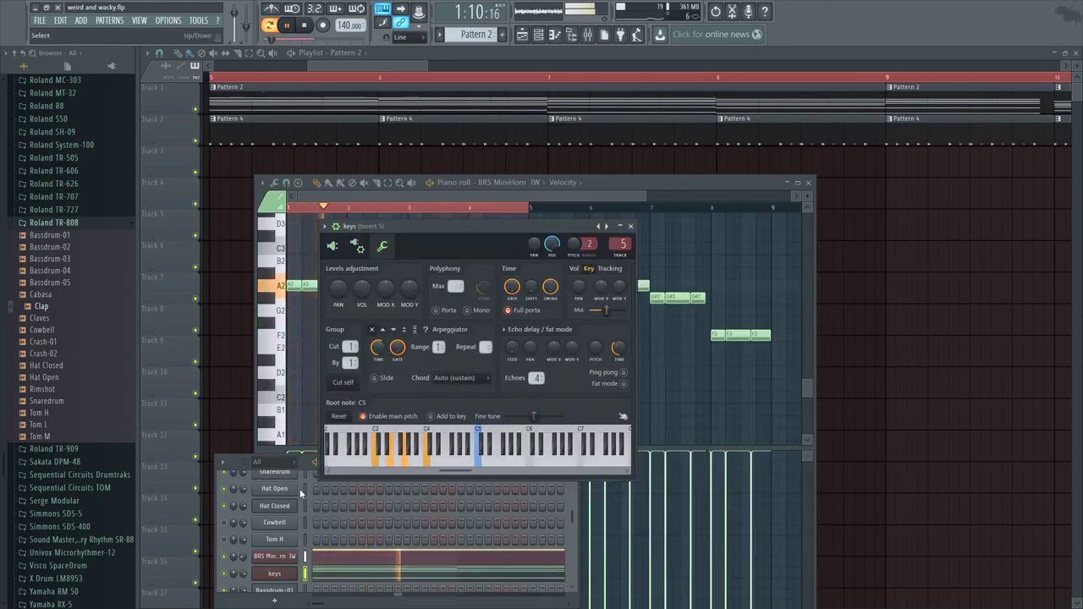
{"action": "left_click", "coordinate": [288, 573]}
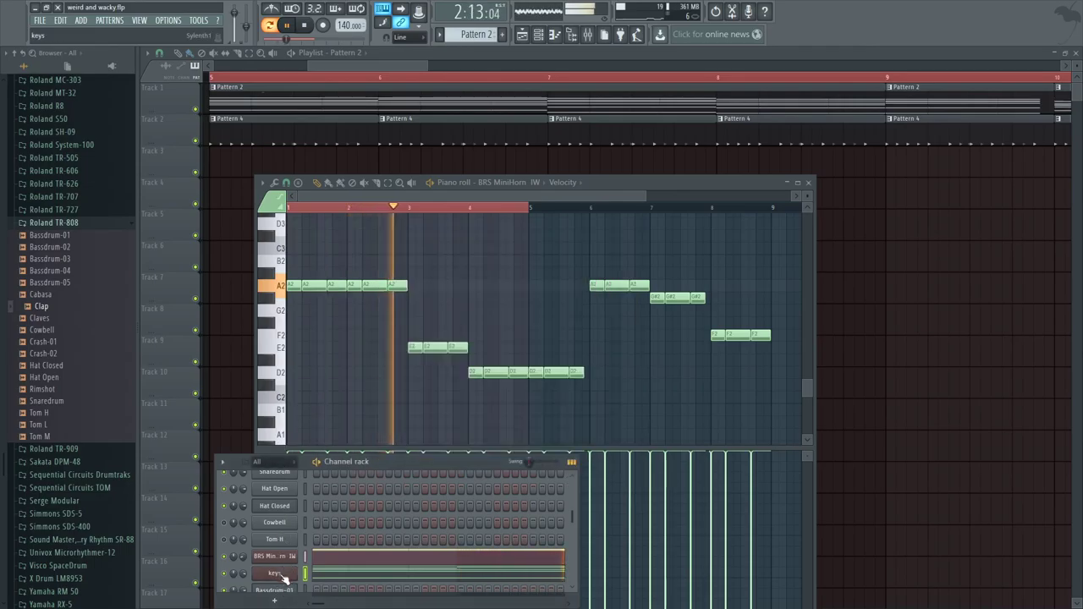
Turn off the arpeggiator in the keys channel's Sylenth1 plugin and set the filter control cutoff to 3.333
{"action": "left_click", "coordinate": [279, 573]}
{"action": "left_click", "coordinate": [334, 247]}
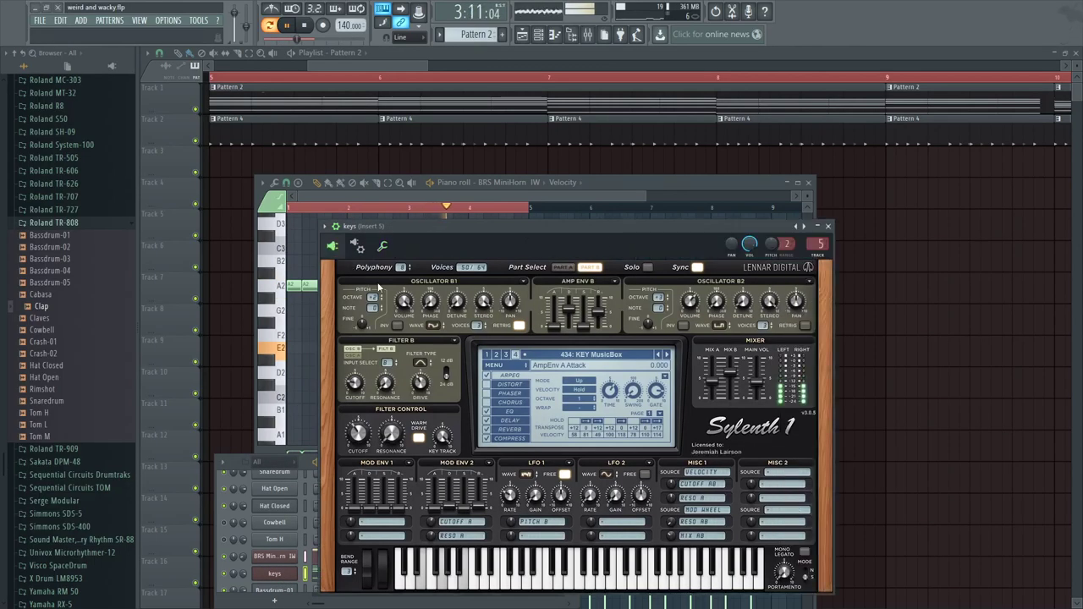
{"action": "left_click", "coordinate": [496, 378]}
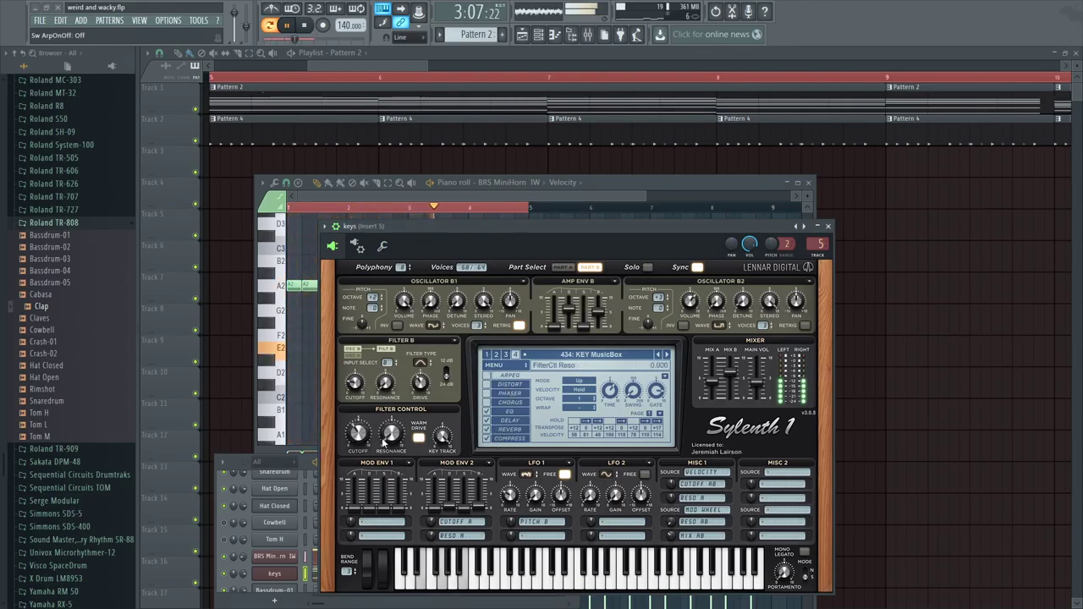
{"action": "left_click_drag", "start_coordinate": [356, 432], "coordinate": [356, 451]}
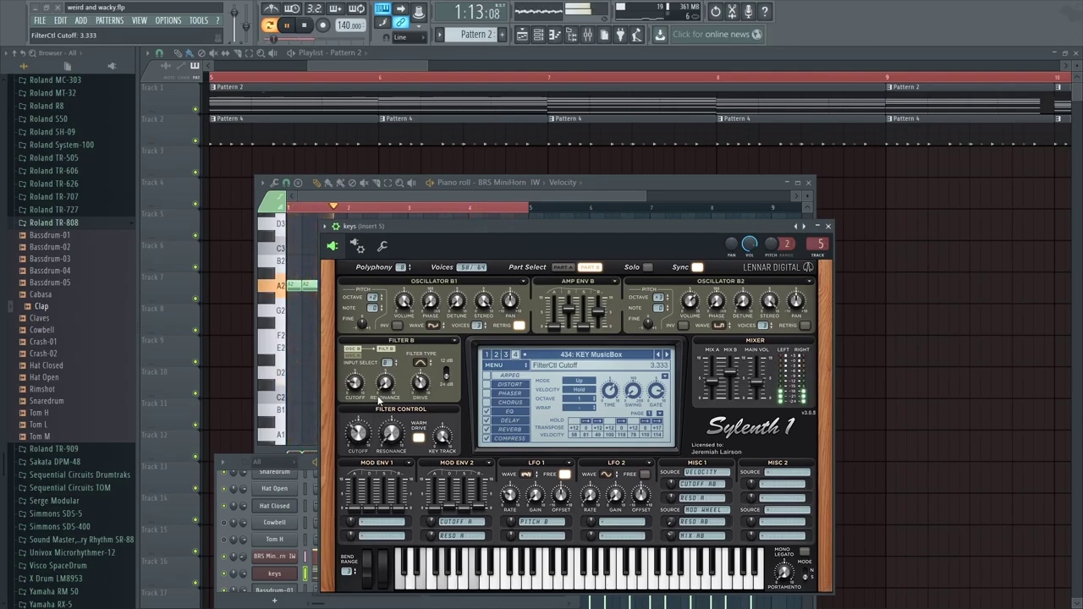
Play the song from bar 5 and look through the Pattern 2 and Pattern 4 clips along the playlist
{"action": "double_click", "coordinate": [298, 209]}
{"action": "left_click", "coordinate": [216, 76]}
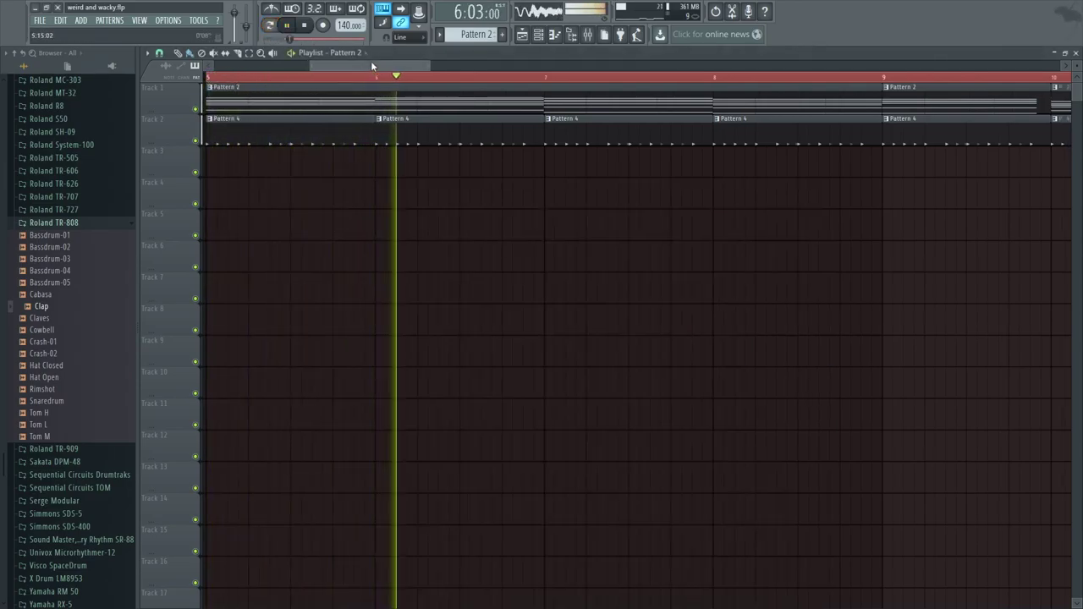
{"action": "left_click_drag", "start_coordinate": [371, 61], "coordinate": [449, 59]}
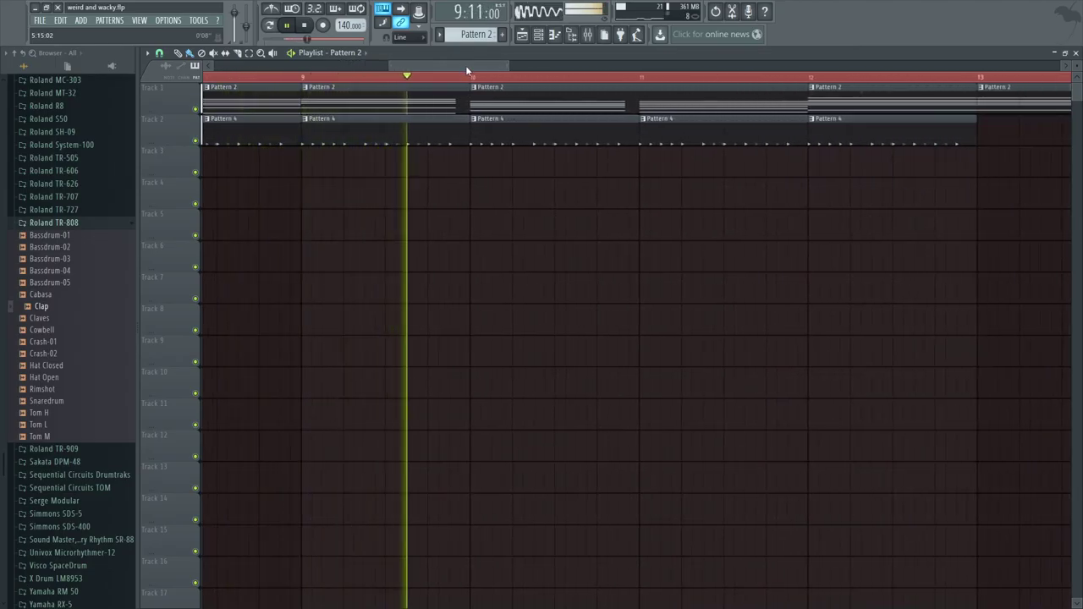
{"action": "left_click_drag", "start_coordinate": [467, 61], "coordinate": [519, 66]}
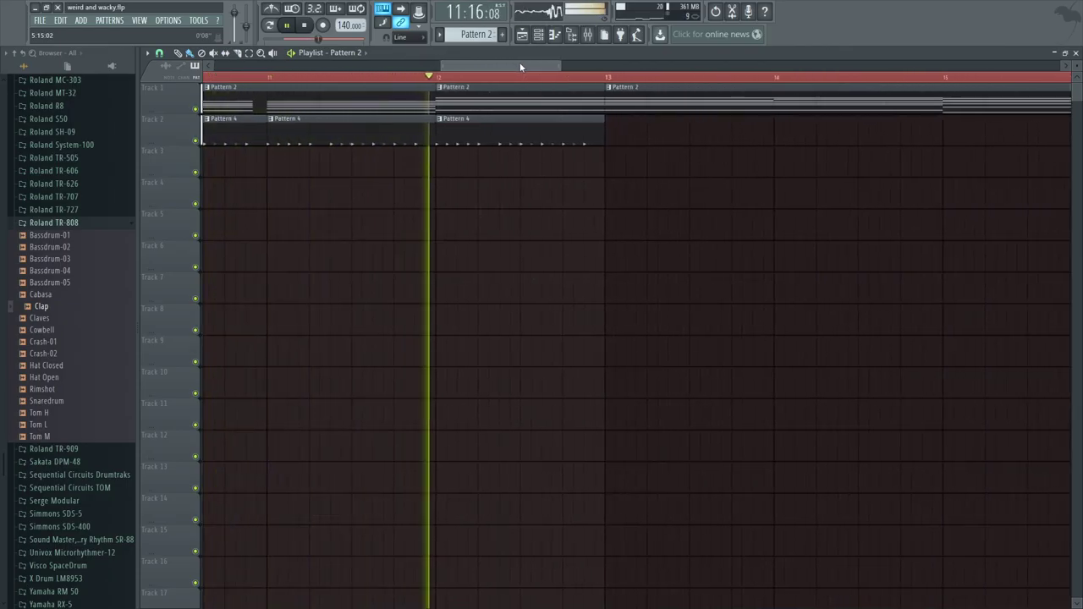
{"action": "left_click_drag", "start_coordinate": [564, 64], "coordinate": [247, 68]}
Check the Master track's effects in the mixer and pull the Insert 5 fader down
{"action": "left_click", "coordinate": [152, 75]}
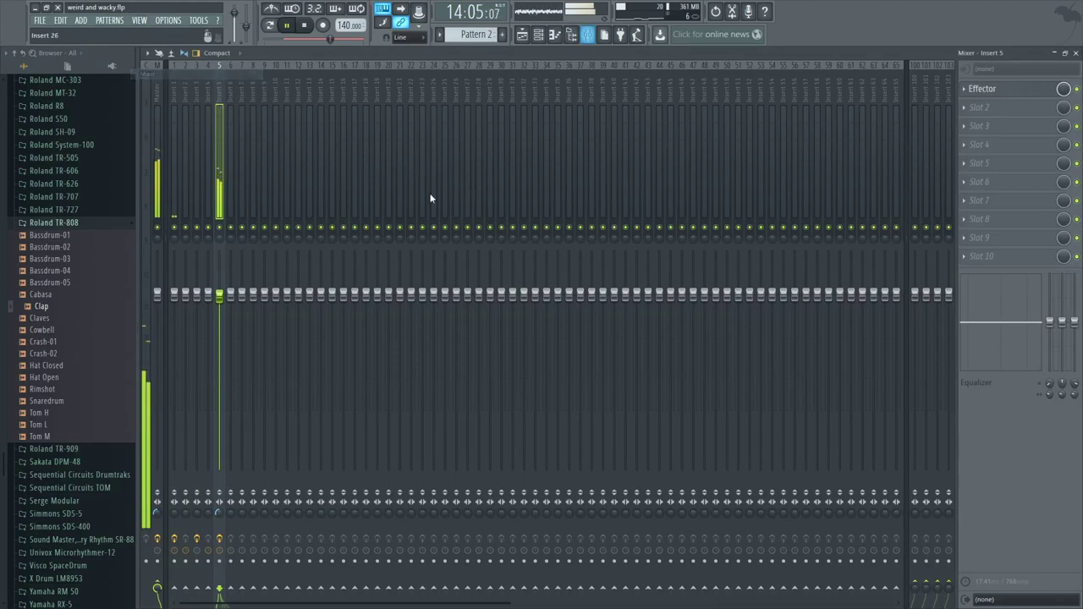
{"action": "left_click", "coordinate": [157, 103]}
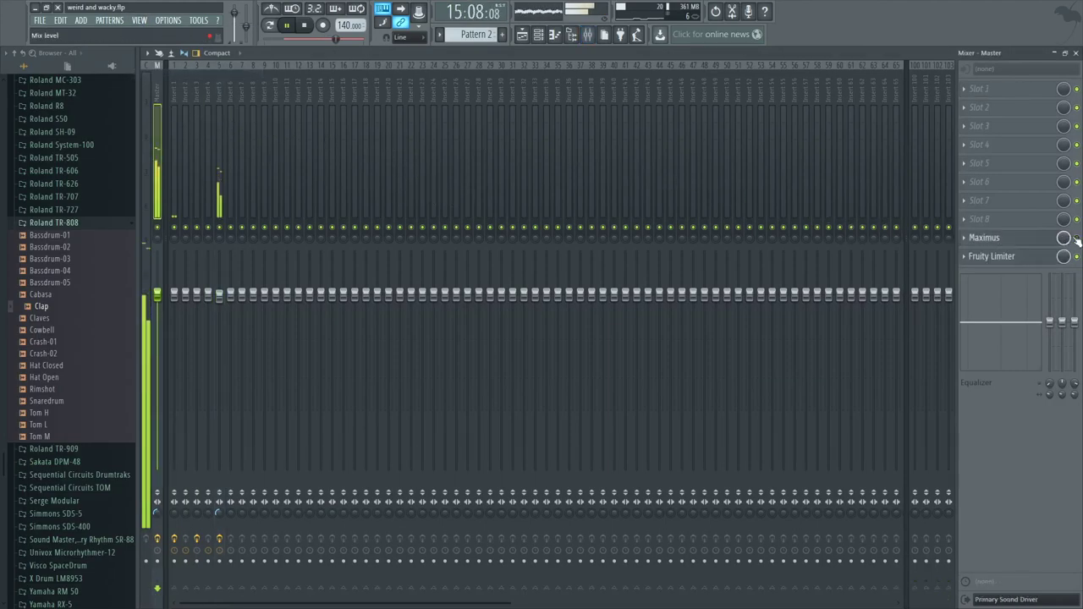
{"action": "left_click", "coordinate": [1076, 53]}
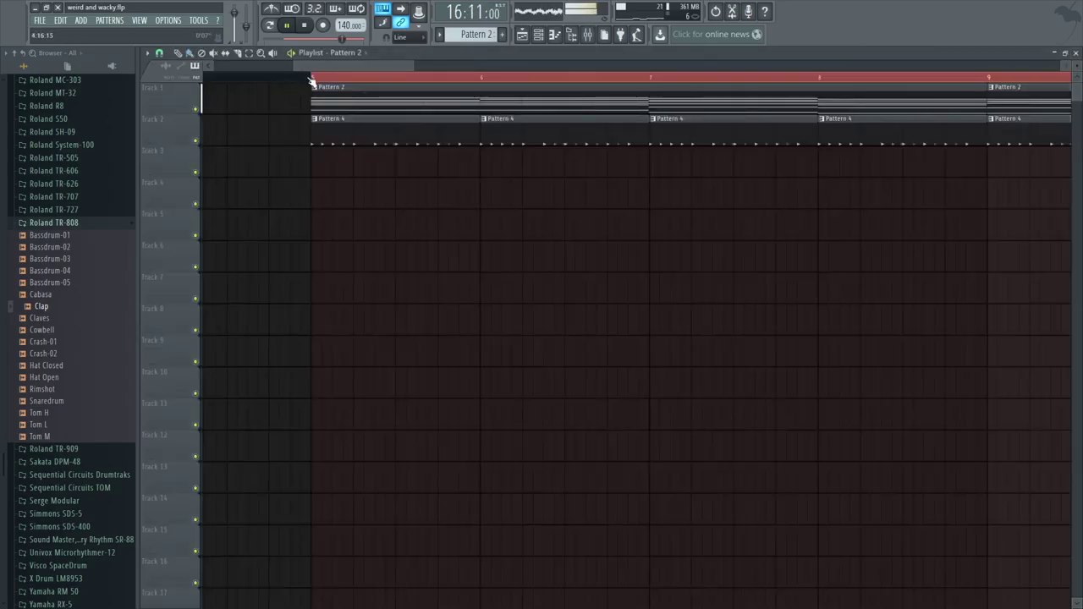
{"action": "left_click", "coordinate": [139, 20]}
{"action": "left_click", "coordinate": [152, 74]}
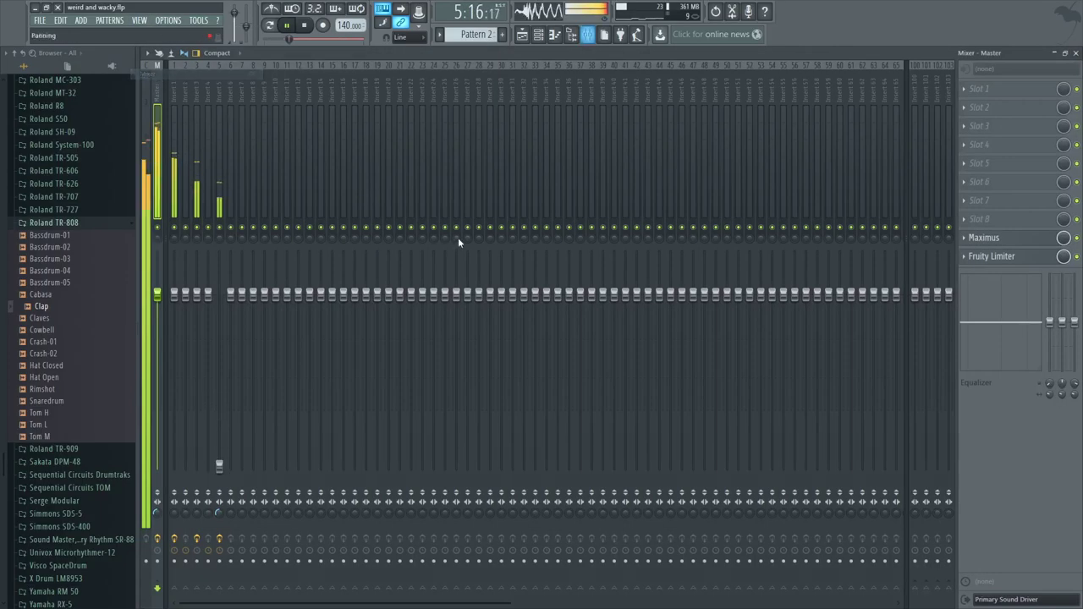
{"action": "left_click", "coordinate": [1074, 53]}
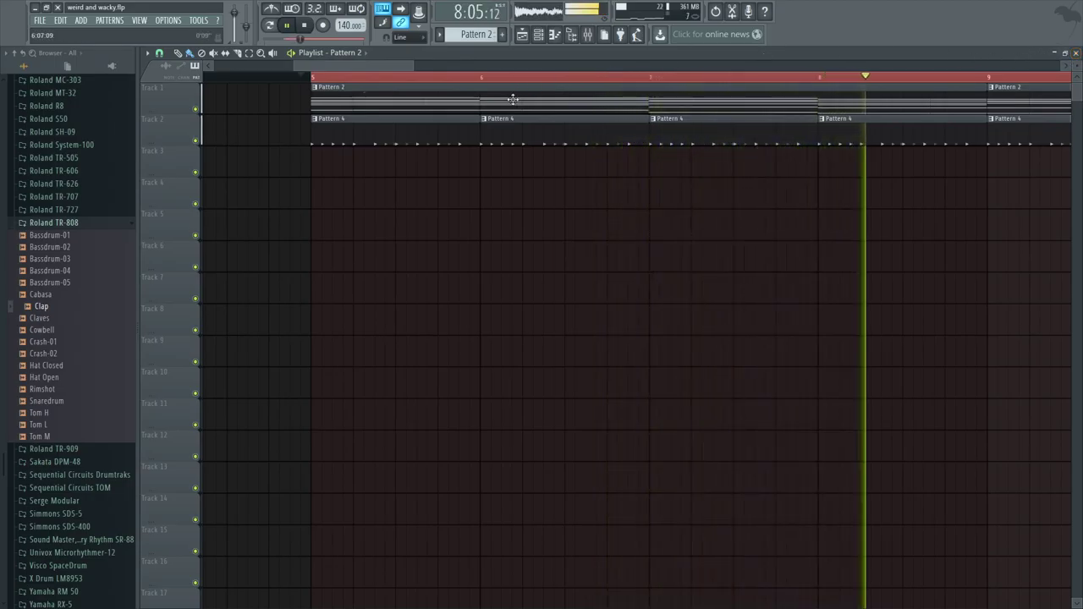
Create Pattern 5 and add the TR-808 Cabasa sample as a new channel with hits on steps 3 and 7
{"action": "left_click_drag", "start_coordinate": [380, 61], "coordinate": [421, 64]}
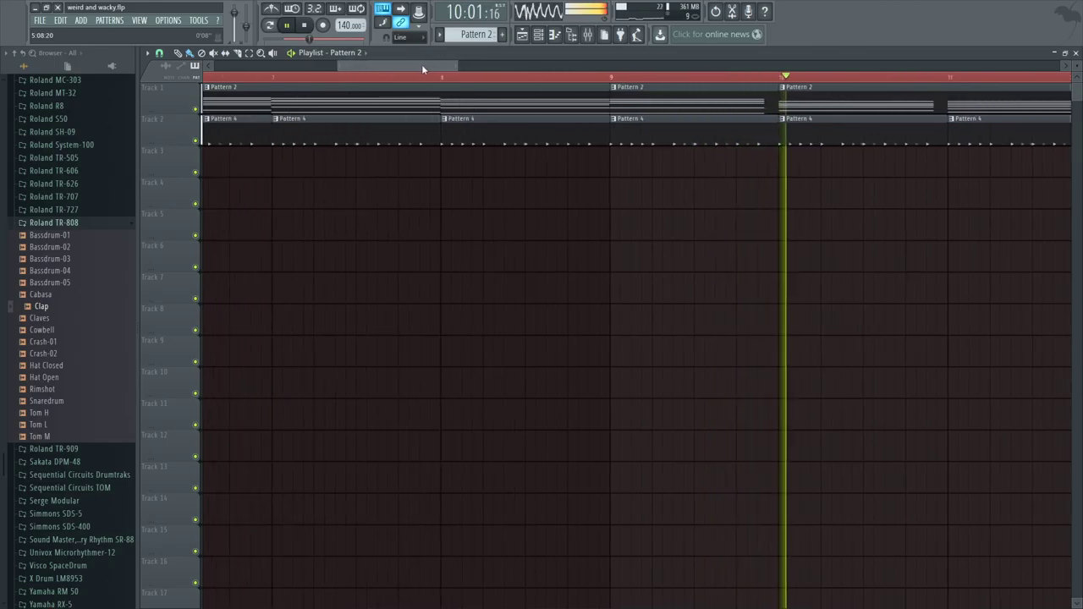
{"action": "left_click", "coordinate": [49, 295]}
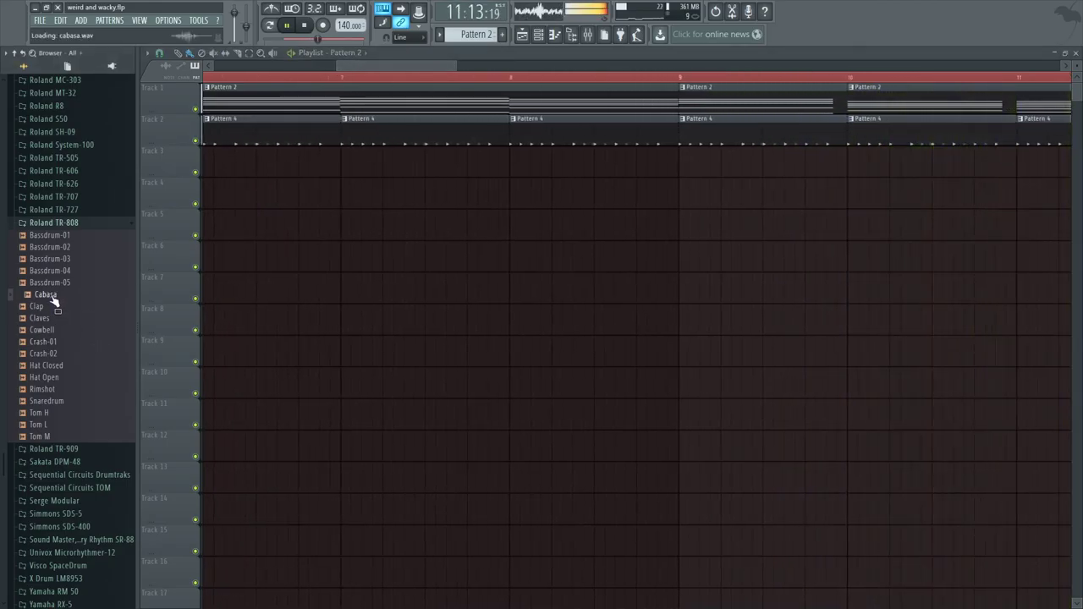
{"action": "key", "text": "F6"}
{"action": "right_click", "coordinate": [479, 35]}
{"action": "left_click", "coordinate": [552, 42]}
{"action": "left_click_drag", "start_coordinate": [316, 574], "coordinate": [56, 295]}
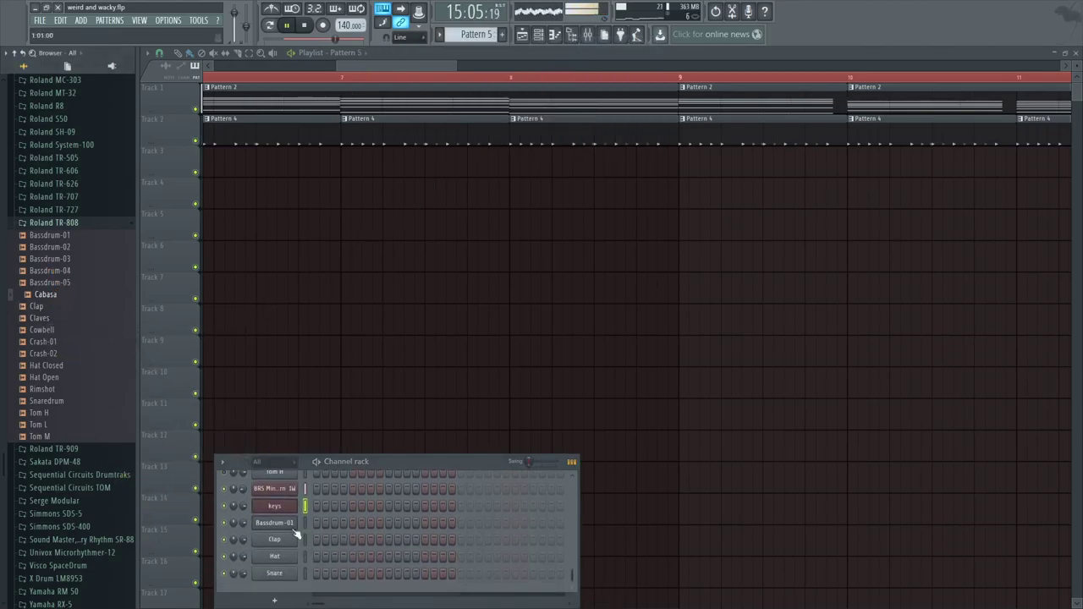
{"action": "left_click_drag", "start_coordinate": [294, 592], "coordinate": [344, 597]}
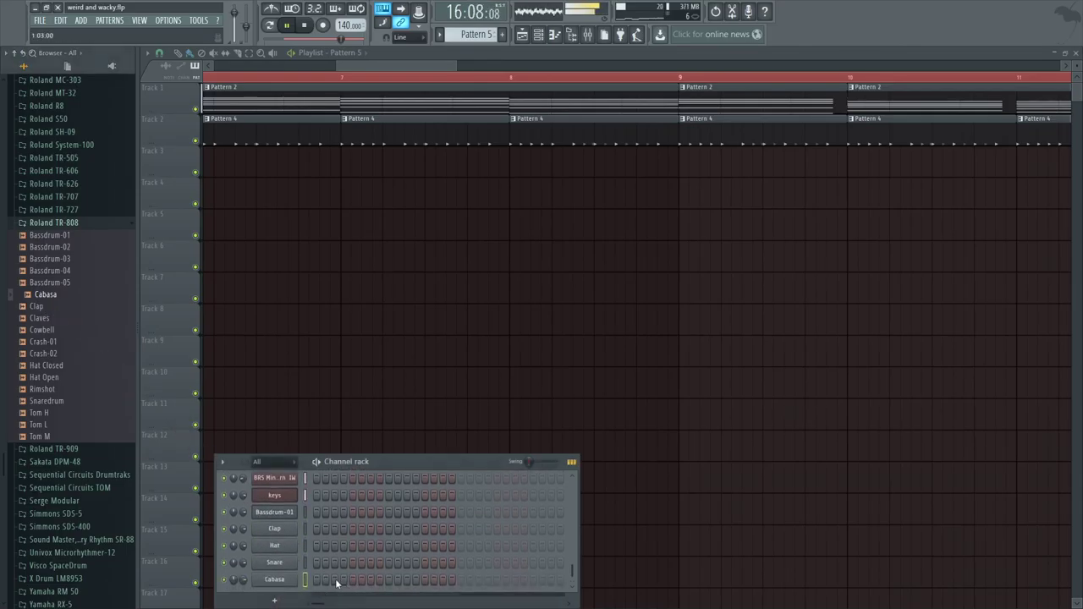
Place the Pattern 5 clip on Track 3 at bar 5 and play the song from there
{"action": "left_click_drag", "start_coordinate": [248, 176], "coordinate": [410, 164]}
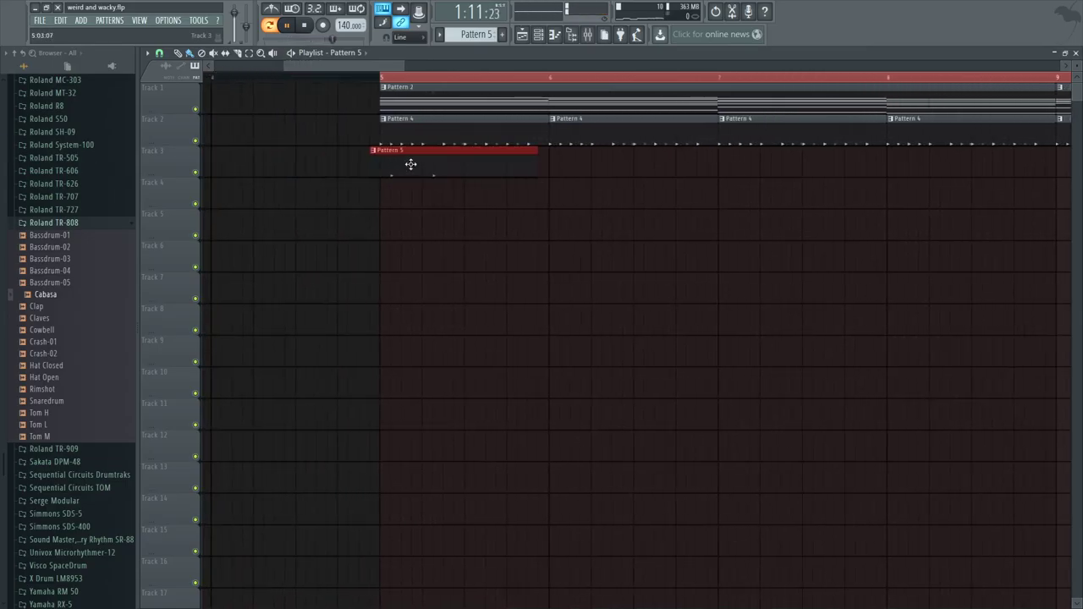
{"action": "left_click", "coordinate": [381, 77]}
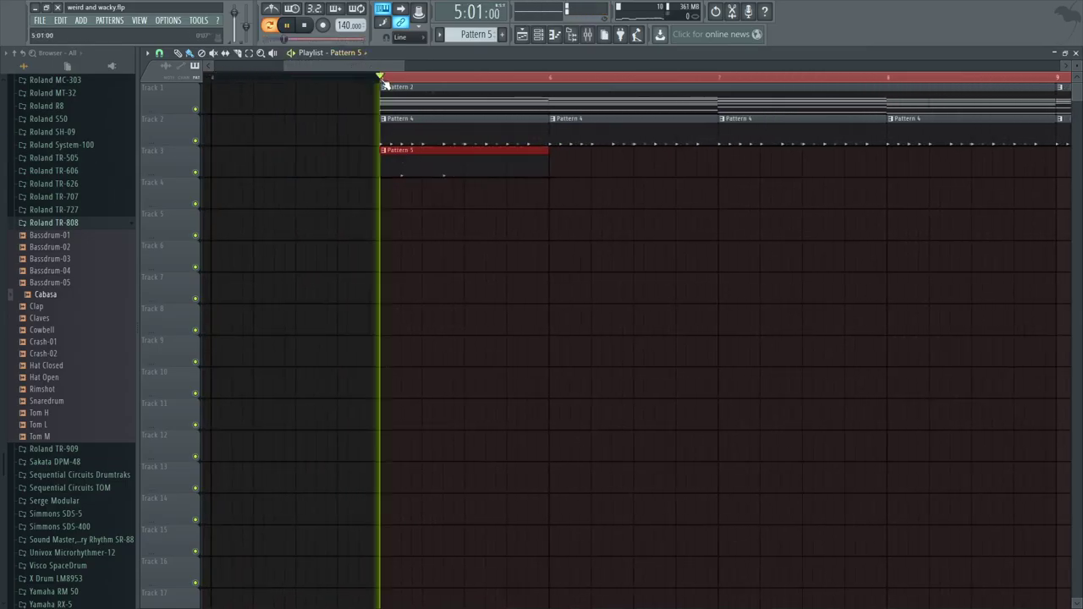
Open Pattern 5's Cabasa notes in the piano roll and change the snap setting
{"action": "double_click", "coordinate": [450, 171]}
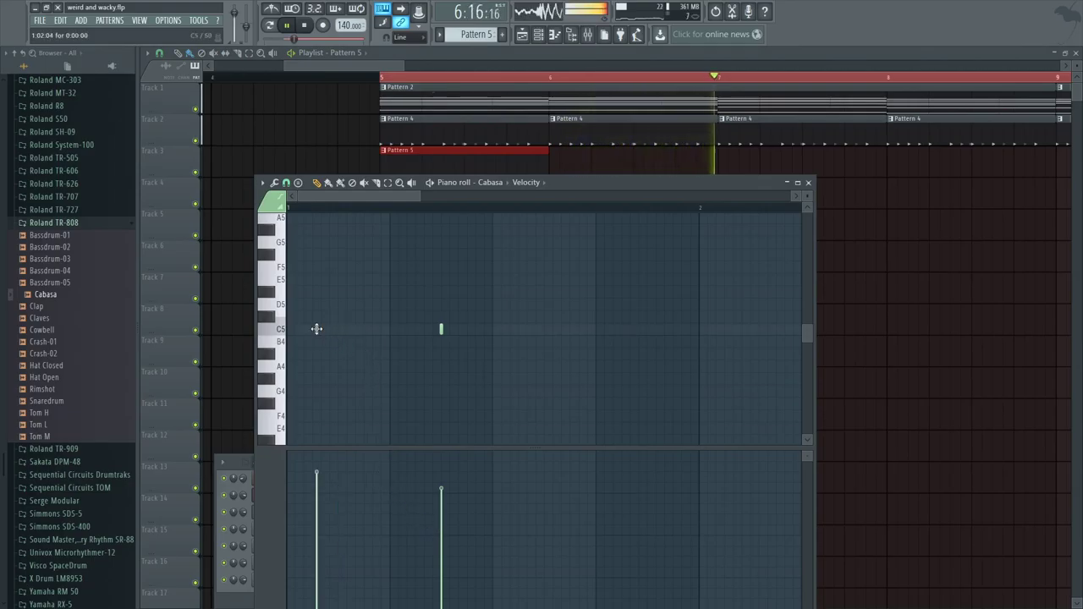
{"action": "left_click", "coordinate": [262, 183]}
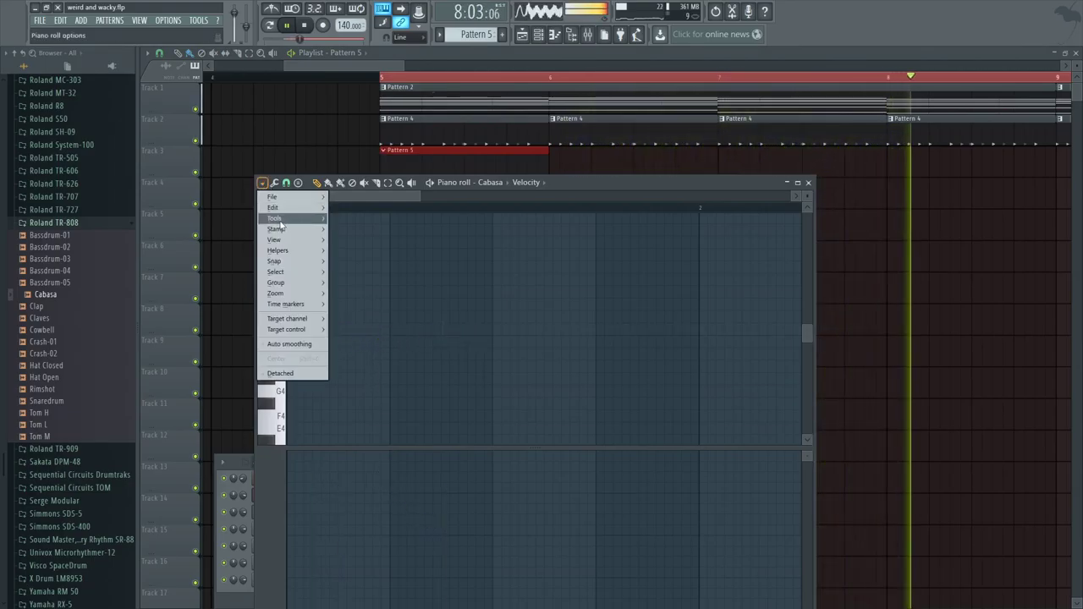
{"action": "mouse_move", "coordinate": [292, 260]}
{"action": "left_click", "coordinate": [360, 288]}
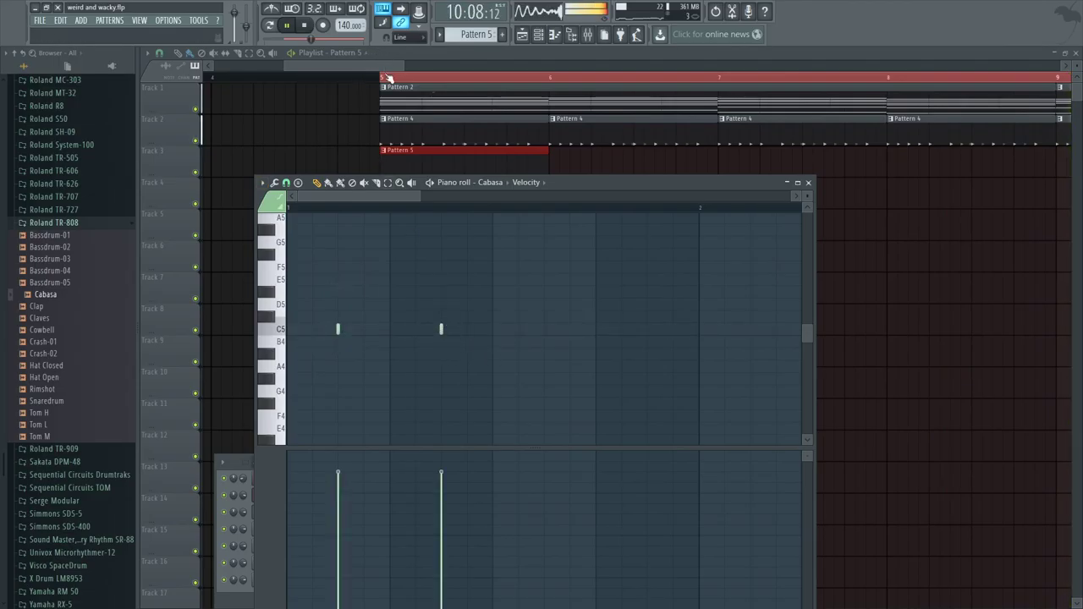
Try the Cabasa hits on steps 4 and 8 and play the song from bar 5
{"action": "left_click", "coordinate": [388, 77]}
{"action": "double_click", "coordinate": [419, 173]}
{"action": "right_click", "coordinate": [338, 329]}
{"action": "left_click", "coordinate": [364, 329]}
{"action": "left_click", "coordinate": [381, 77]}
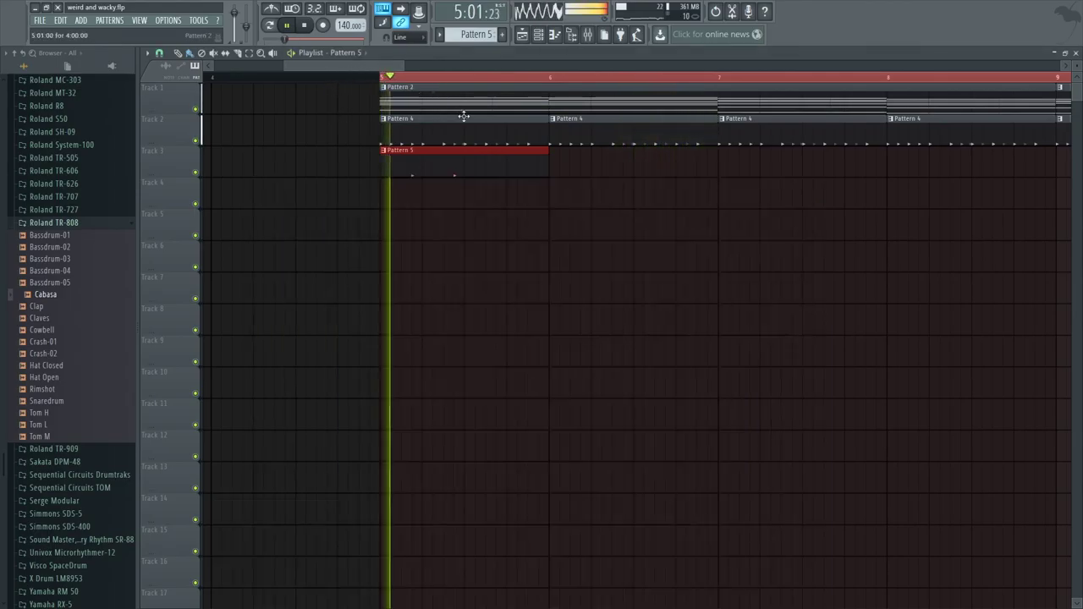
Try shifting the Cabasa hits to steps 5 and 9 and play the song from bar 5
{"action": "key", "text": "F7"}
{"action": "right_click", "coordinate": [364, 329]}
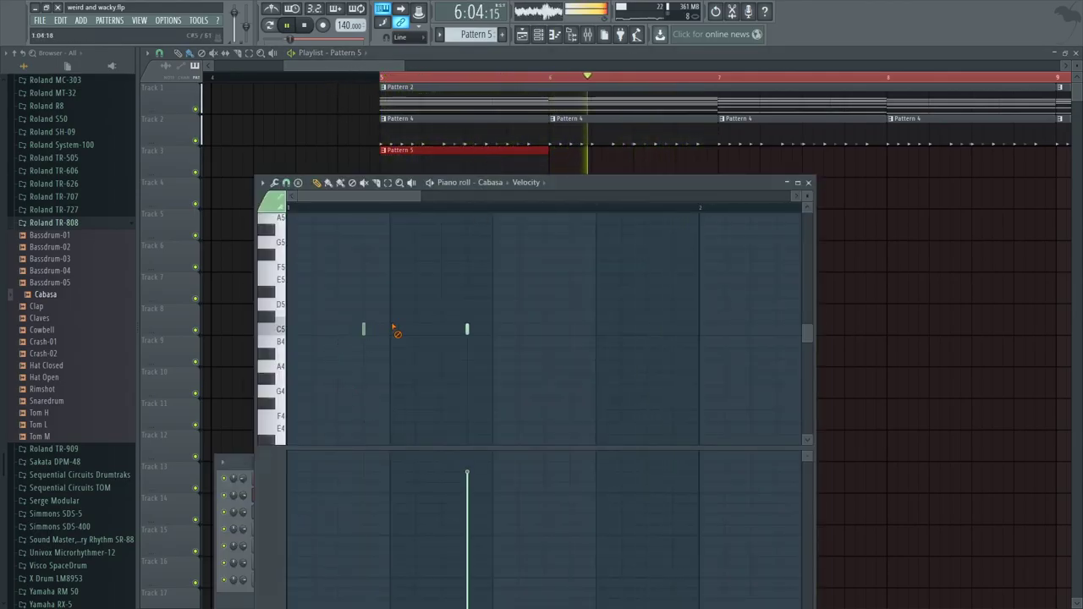
{"action": "left_click", "coordinate": [395, 330]}
{"action": "left_click", "coordinate": [496, 329]}
{"action": "left_click", "coordinate": [382, 78]}
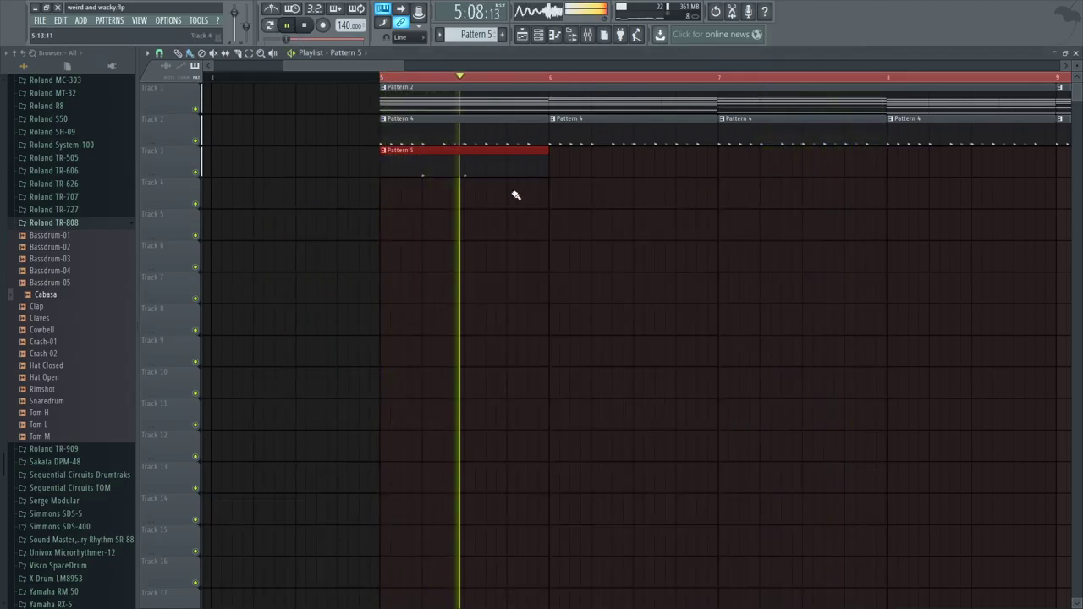
Place the Cabasa hits on steps 7 and 11 of Pattern 5 and play the song from bar 5
{"action": "key", "text": "F7"}
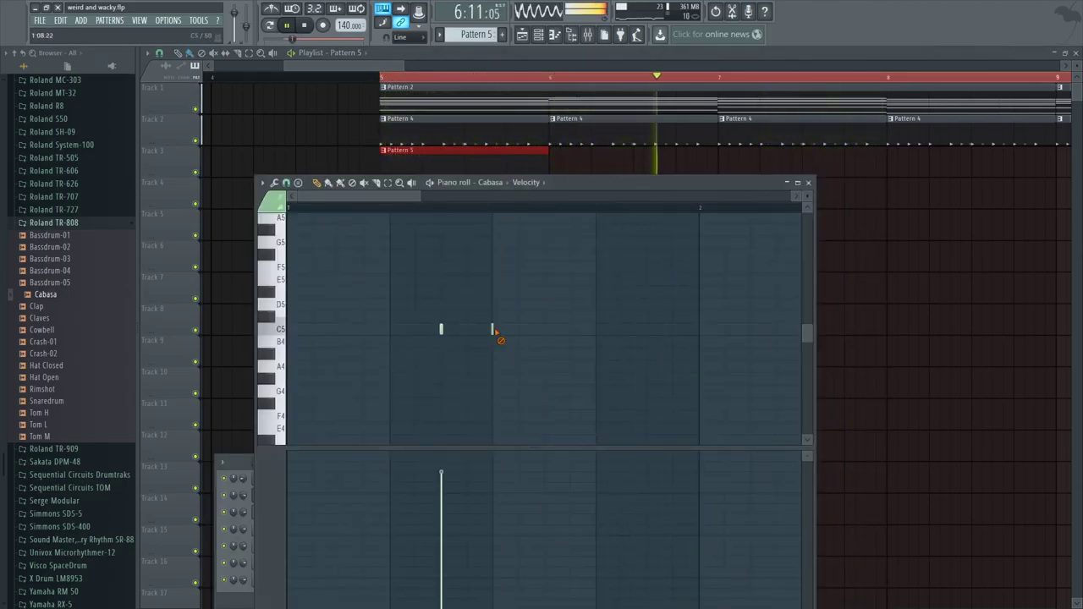
{"action": "left_click_drag", "start_coordinate": [576, 333], "coordinate": [552, 334]}
{"action": "left_click", "coordinate": [544, 330]}
{"action": "right_click", "coordinate": [544, 331]}
{"action": "right_click", "coordinate": [518, 330]}
{"action": "left_click", "coordinate": [546, 331]}
{"action": "left_click", "coordinate": [389, 78]}
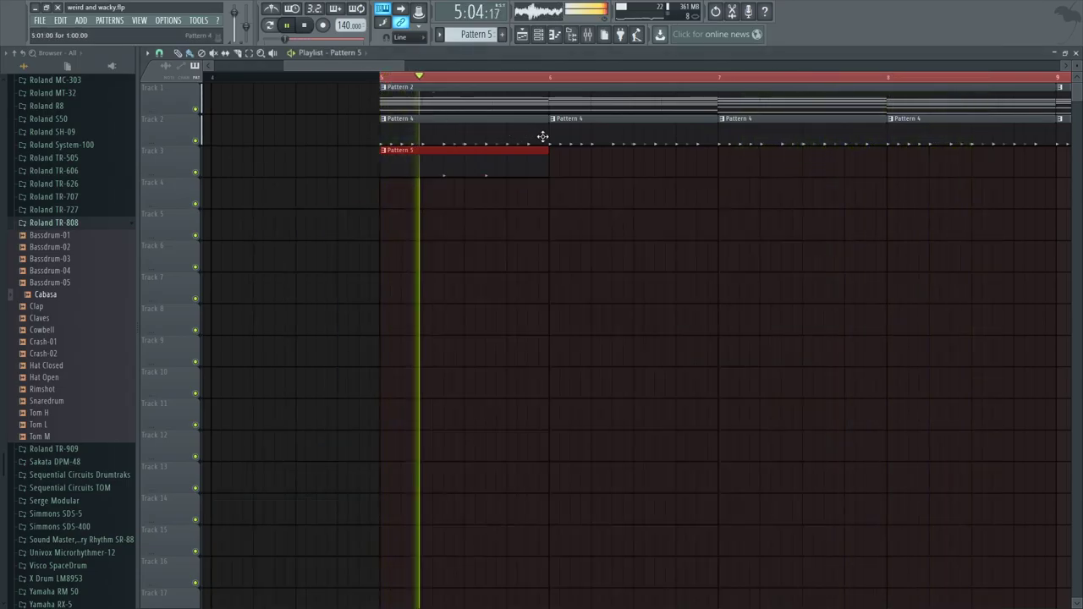
Try a Pattern 5 clip on Track 3 at bar 7, remove it, and place one at bar 9
{"action": "left_click", "coordinate": [733, 164]}
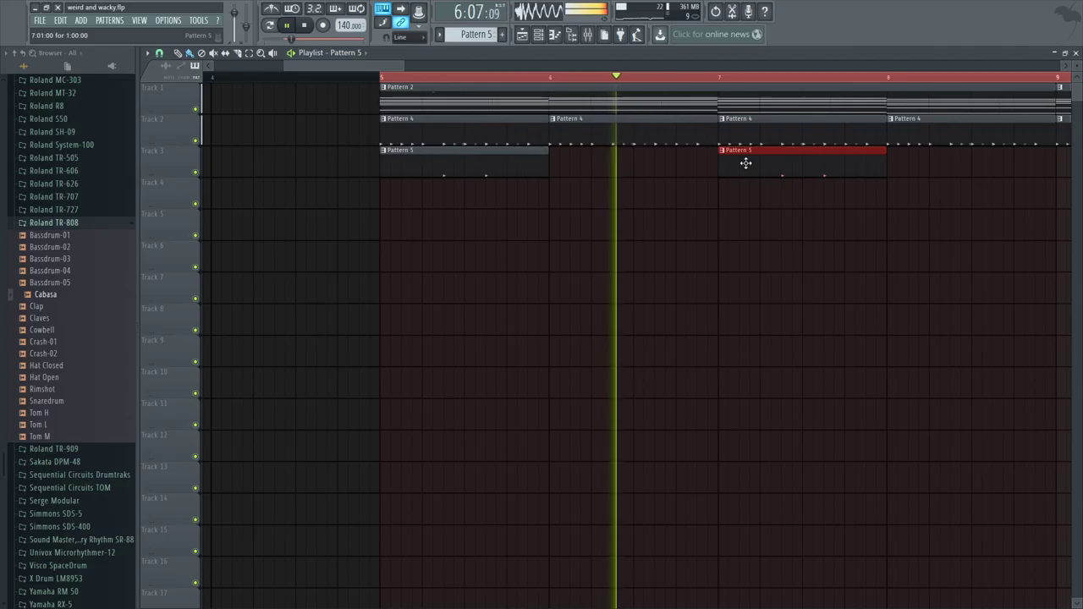
{"action": "left_click_drag", "start_coordinate": [320, 66], "coordinate": [370, 64]}
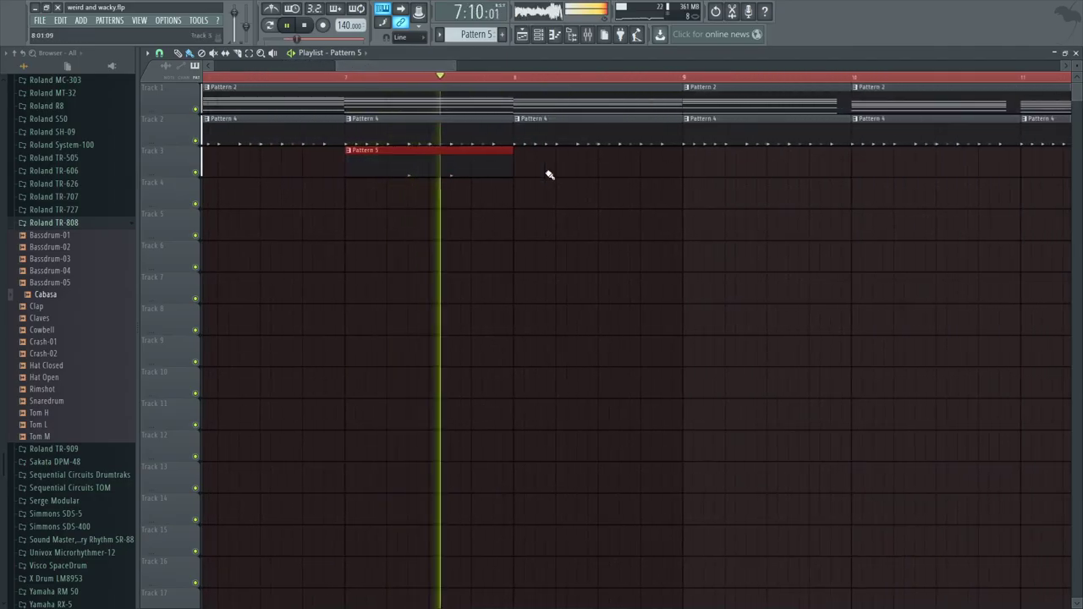
{"action": "right_click", "coordinate": [493, 164]}
{"action": "left_click", "coordinate": [688, 161]}
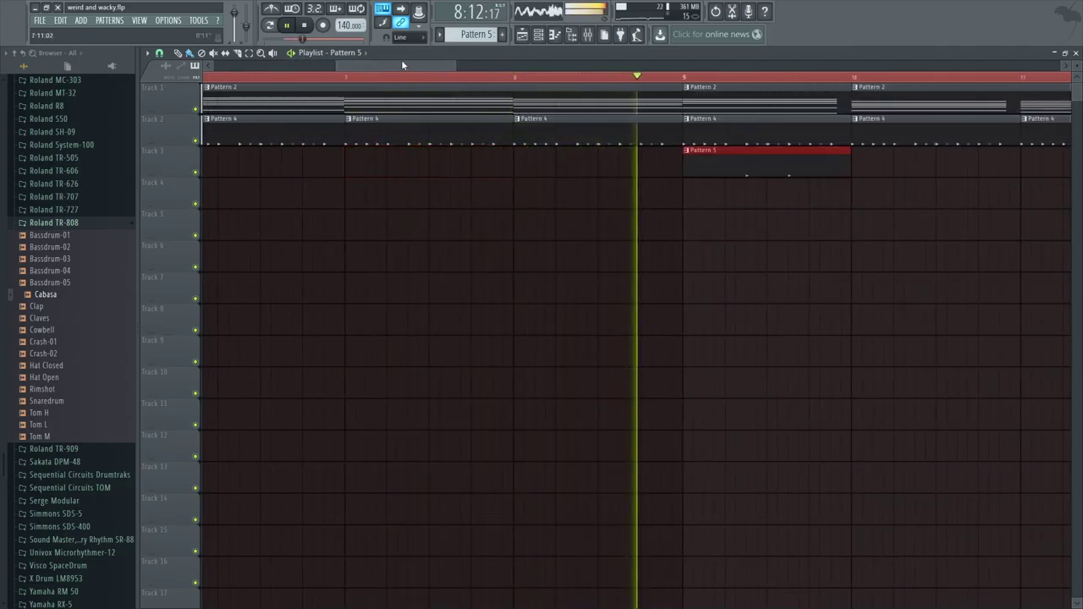
Open Pattern 4's channels and load Fruity Reeverb 2 into slot 3 of mixer Insert 3
{"action": "left_click_drag", "start_coordinate": [401, 61], "coordinate": [310, 62]}
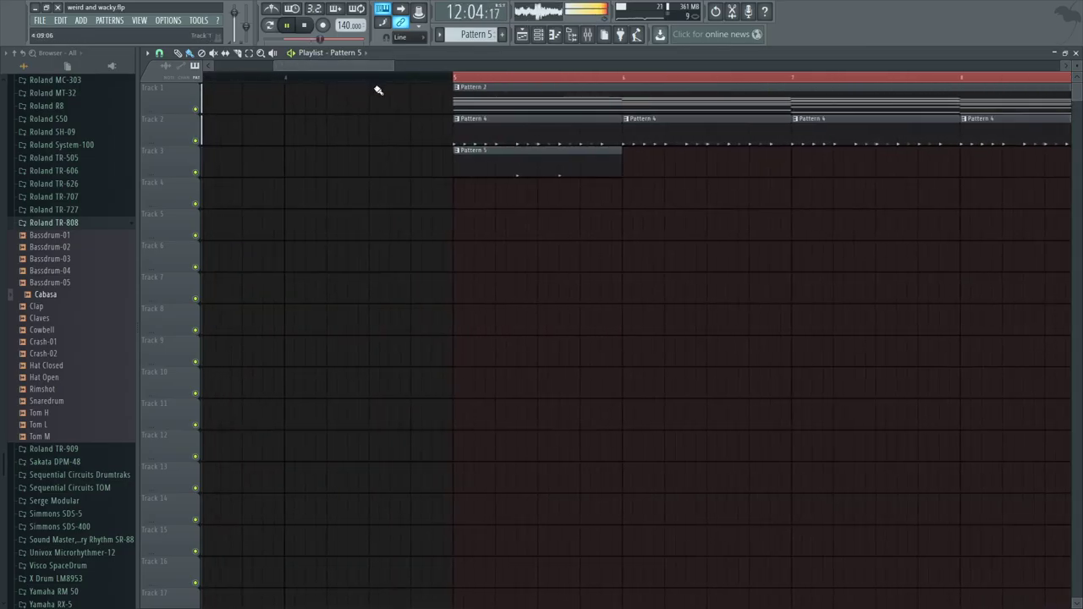
{"action": "double_click", "coordinate": [479, 125]}
{"action": "left_click", "coordinate": [812, 181]}
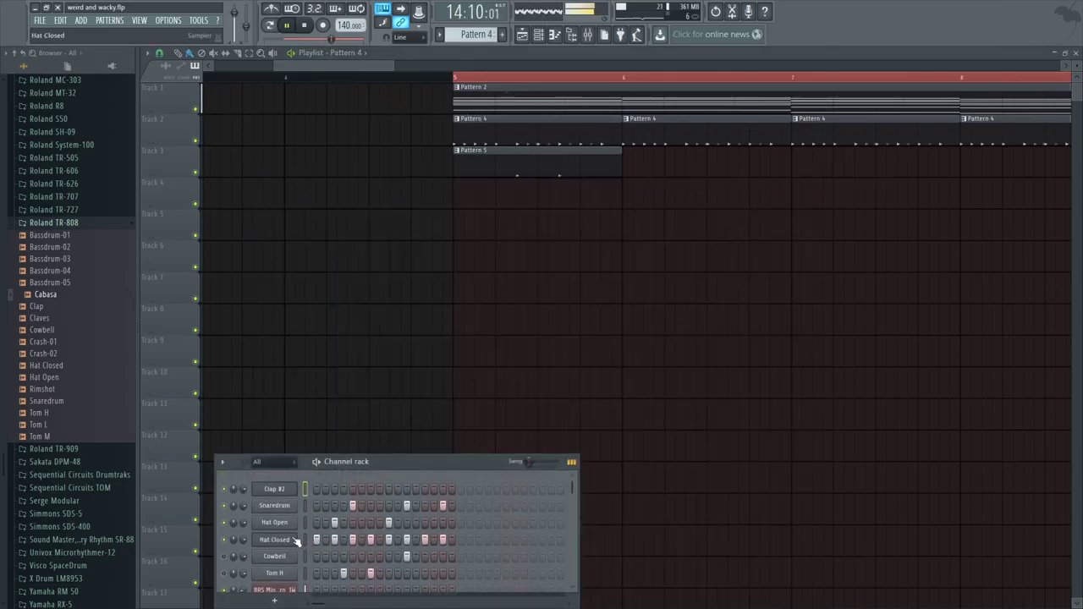
{"action": "left_click", "coordinate": [140, 20]}
{"action": "left_click", "coordinate": [217, 63]}
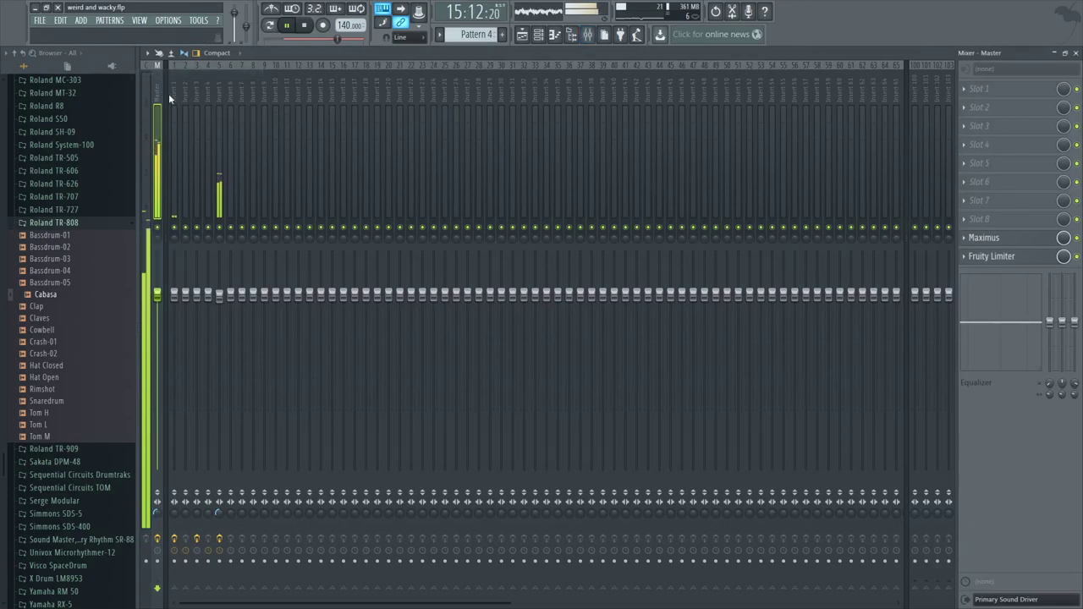
{"action": "left_click", "coordinate": [197, 95]}
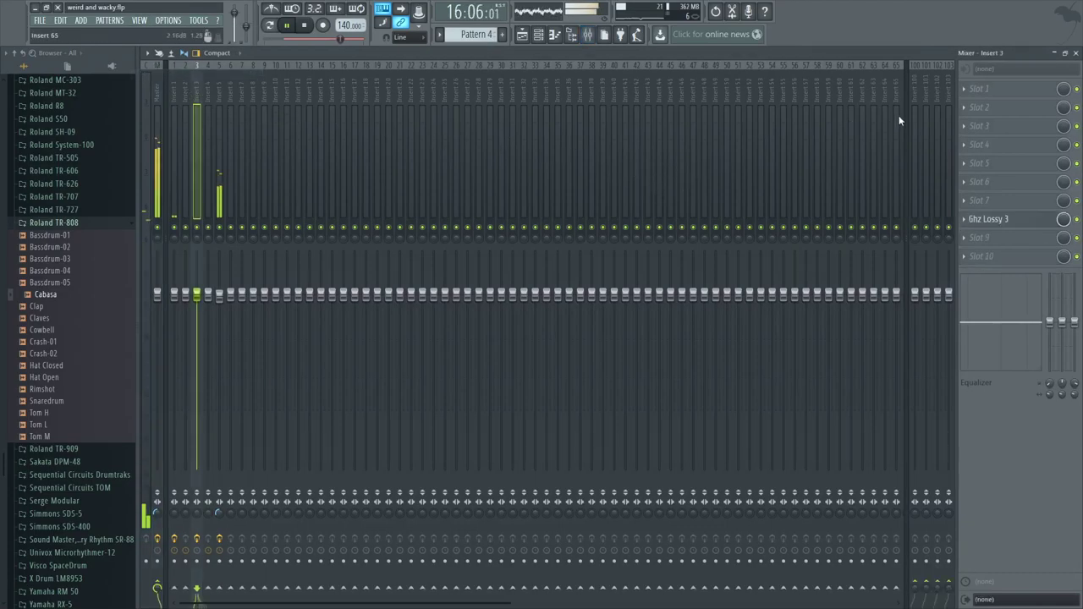
{"action": "left_click", "coordinate": [974, 124]}
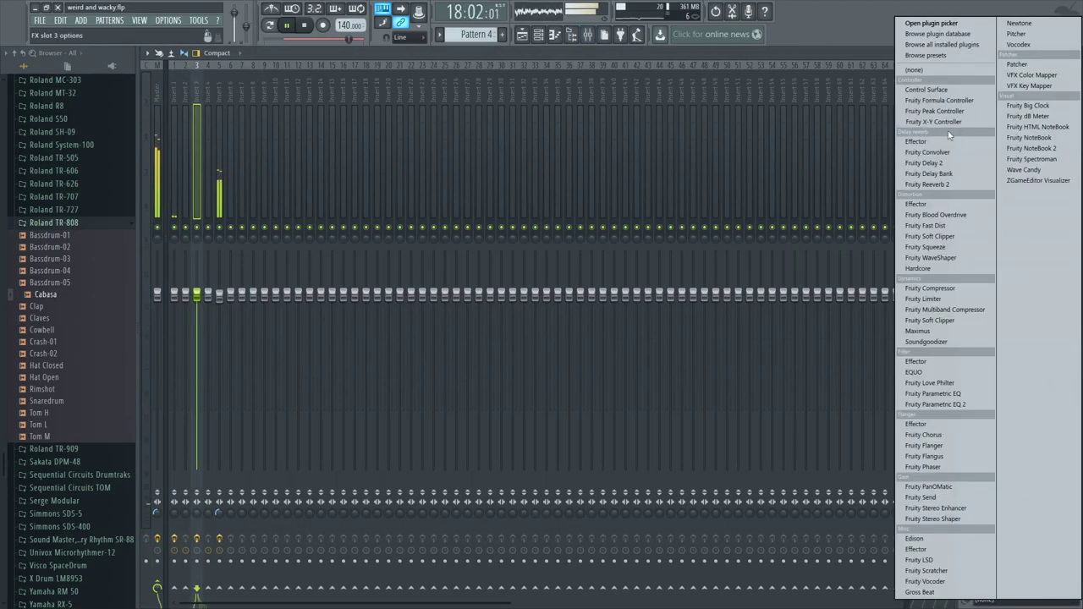
{"action": "left_click", "coordinate": [922, 183]}
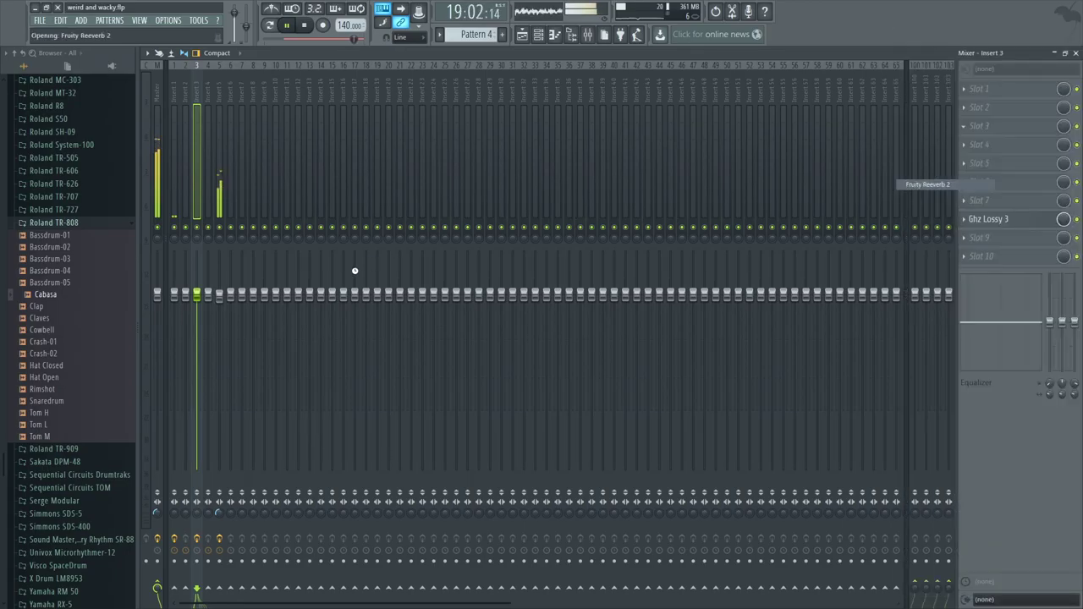
Load a preset in Fruity Reeverb 2 on Insert 3, then close the plugin and the mixer
{"action": "left_click", "coordinate": [289, 26]}
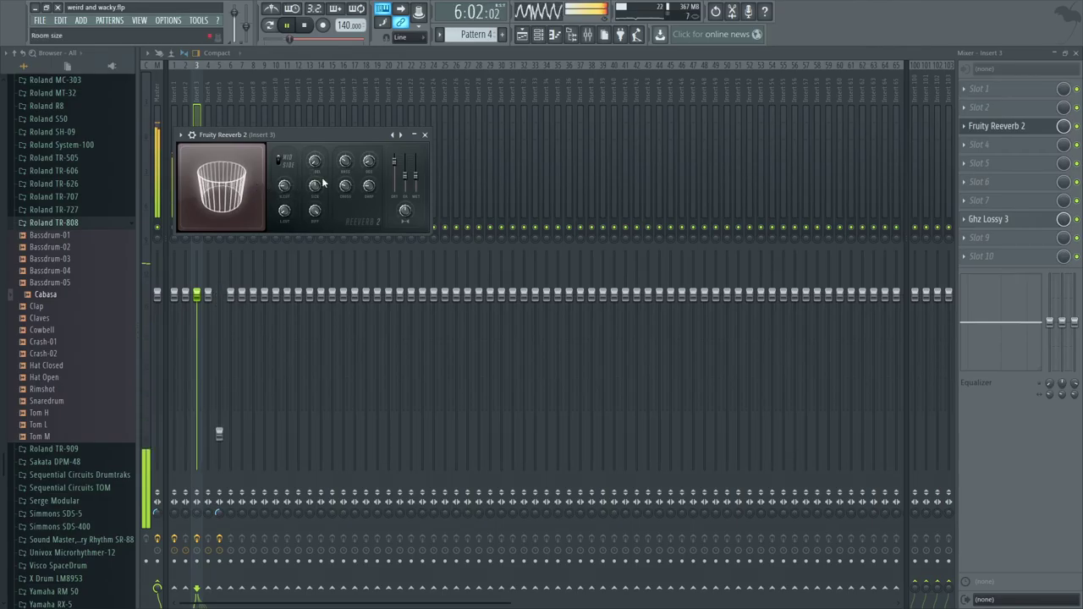
{"action": "left_click", "coordinate": [180, 135]}
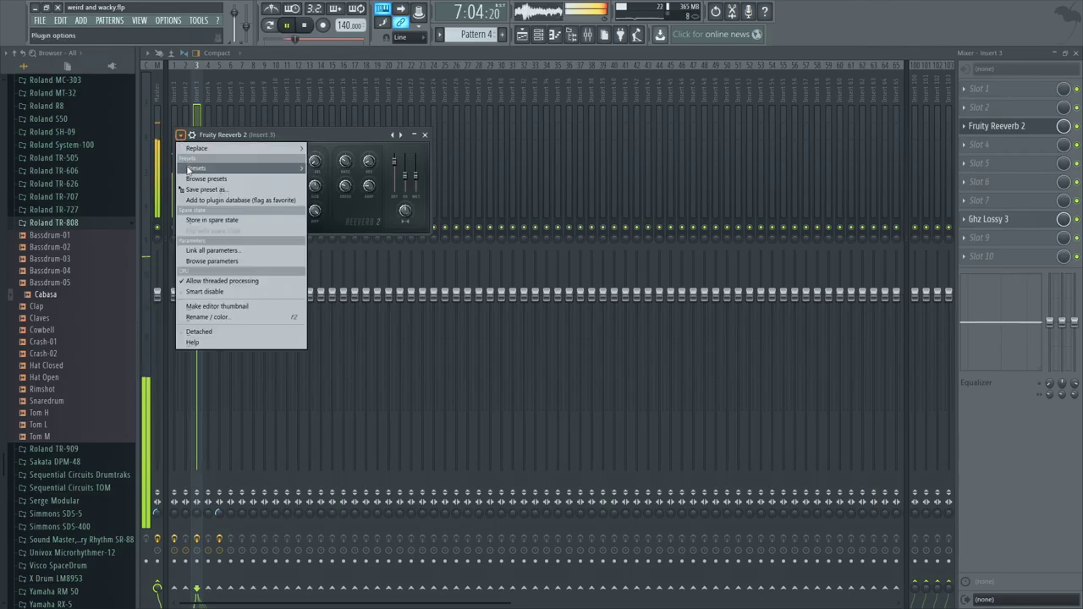
{"action": "mouse_move", "coordinate": [187, 168]}
{"action": "left_click", "coordinate": [346, 199]}
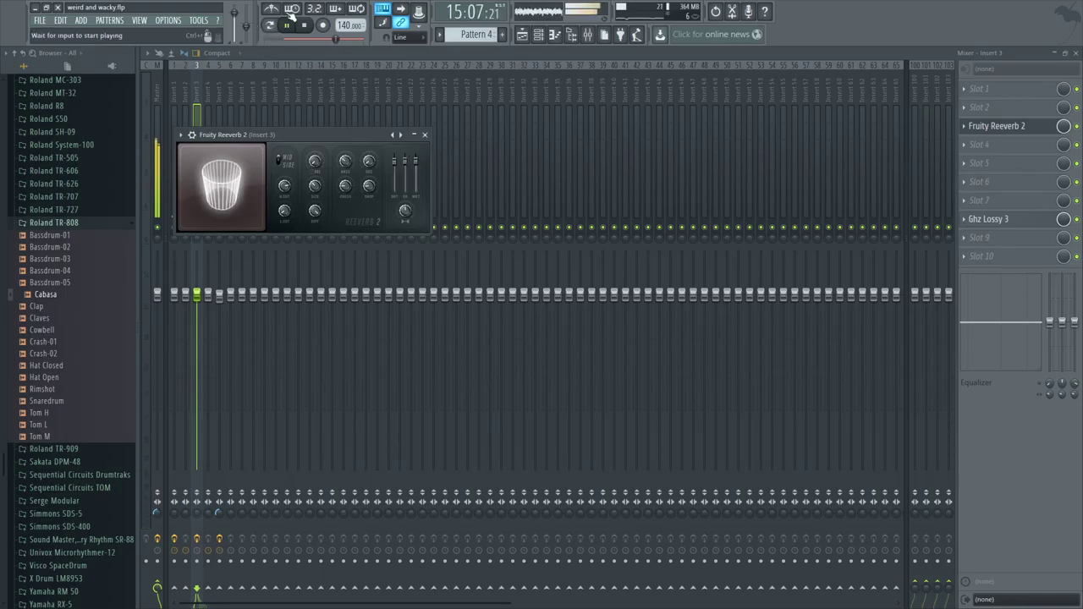
{"action": "left_click", "coordinate": [425, 135]}
{"action": "left_click", "coordinate": [1075, 52]}
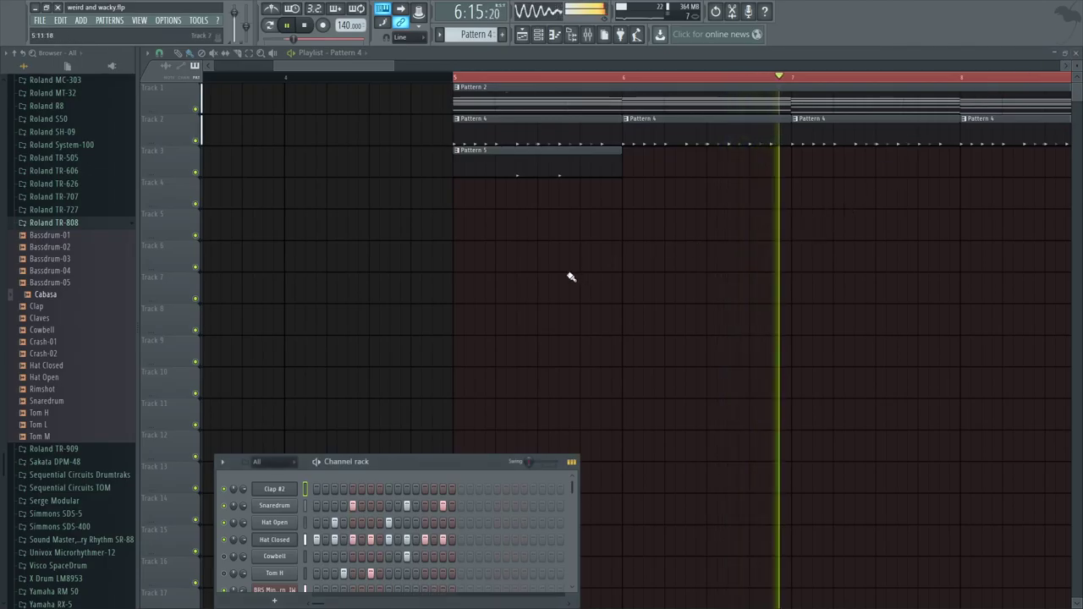
Place the TR-808 Crash-01 sample on Track 4 at bar 5 and play the song from there
{"action": "left_click_drag", "start_coordinate": [348, 66], "coordinate": [373, 69]}
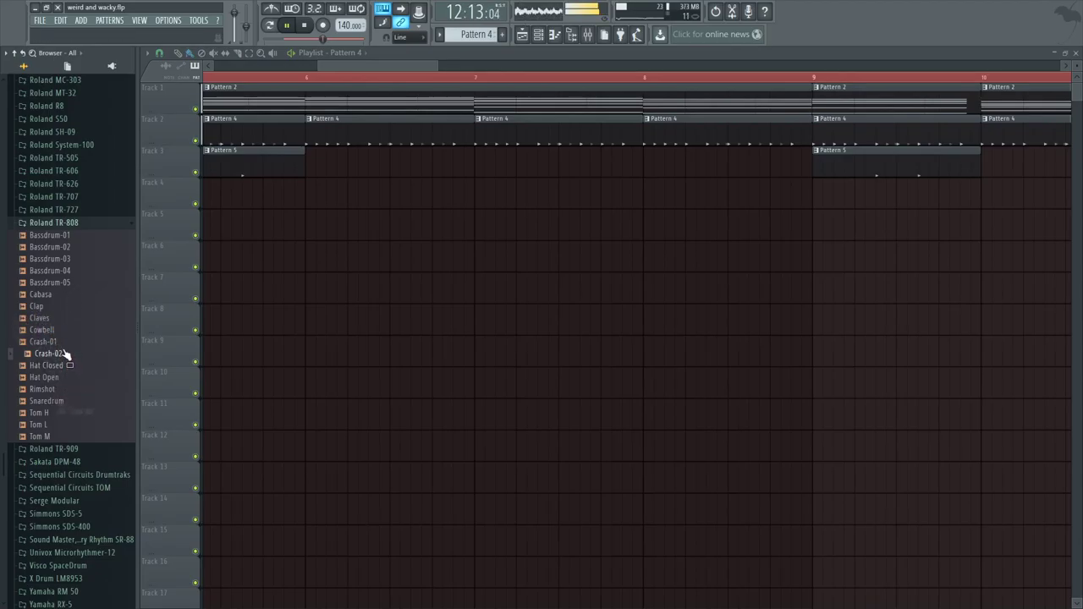
{"action": "left_click_drag", "start_coordinate": [399, 198], "coordinate": [423, 199]}
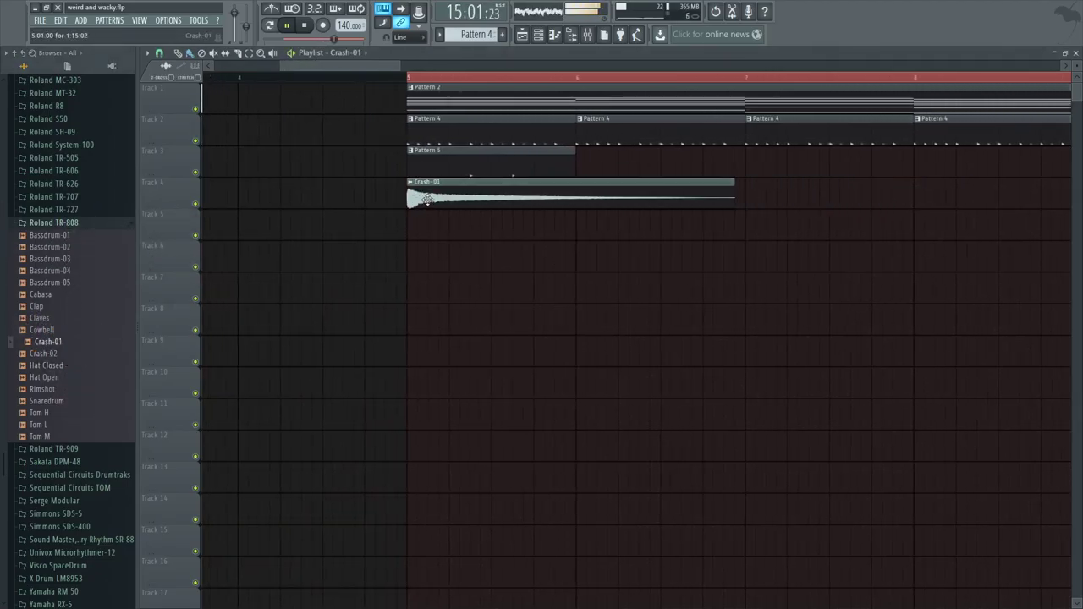
{"action": "left_click", "coordinate": [427, 200]}
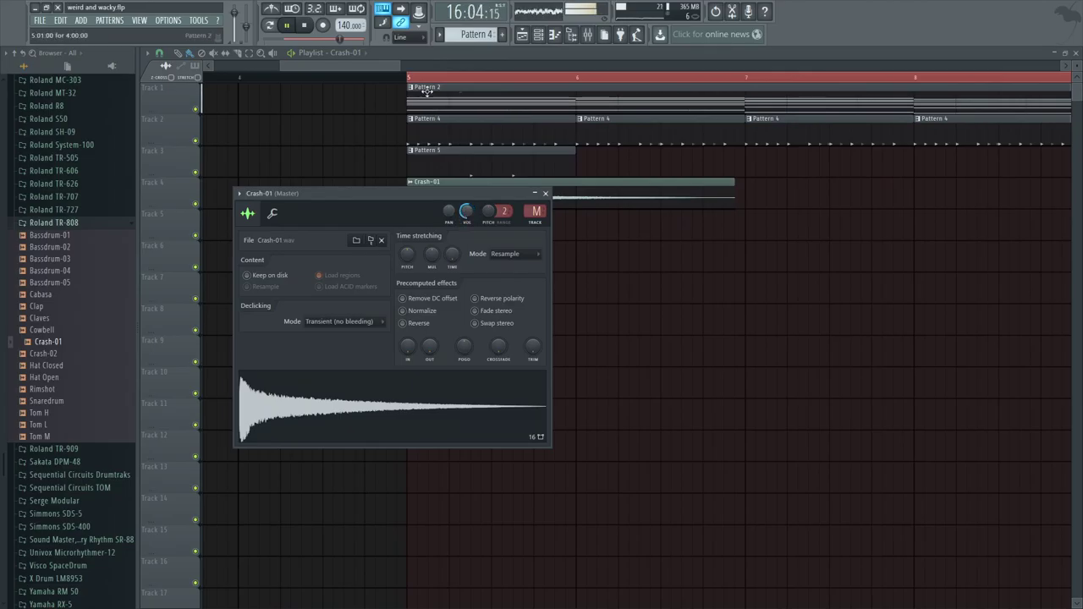
{"action": "left_click", "coordinate": [406, 78]}
Lower the Crash-01 channel volume to about 42%, route it to mixer track 3, and listen from bar 5
{"action": "double_click", "coordinate": [452, 200]}
{"action": "left_click_drag", "start_coordinate": [465, 212], "coordinate": [465, 247]}
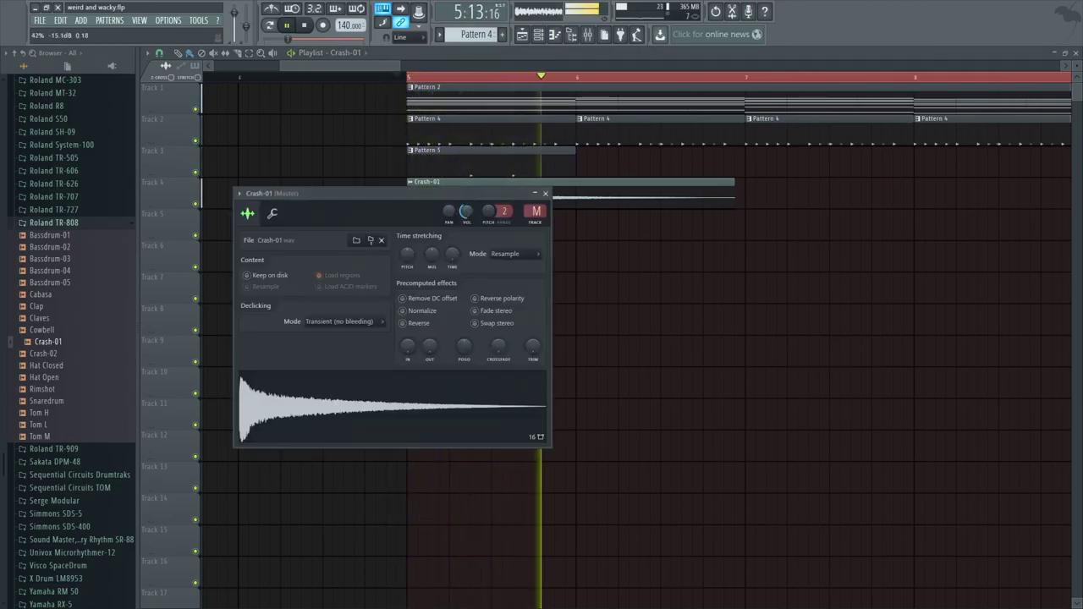
{"action": "left_click_drag", "start_coordinate": [535, 211], "coordinate": [535, 191]}
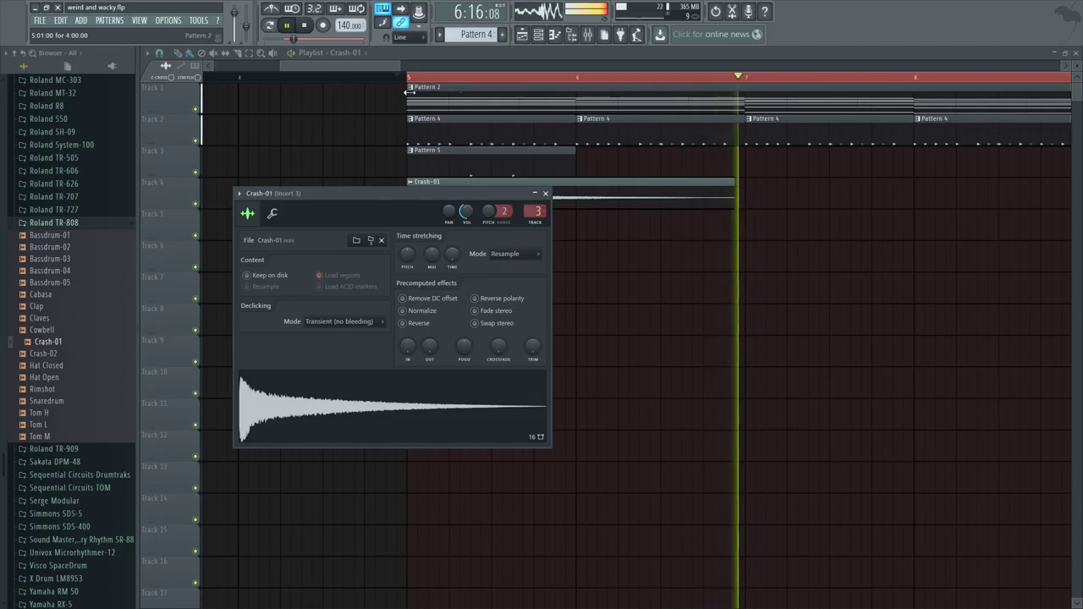
{"action": "left_click", "coordinate": [410, 97]}
{"action": "left_click", "coordinate": [481, 202]}
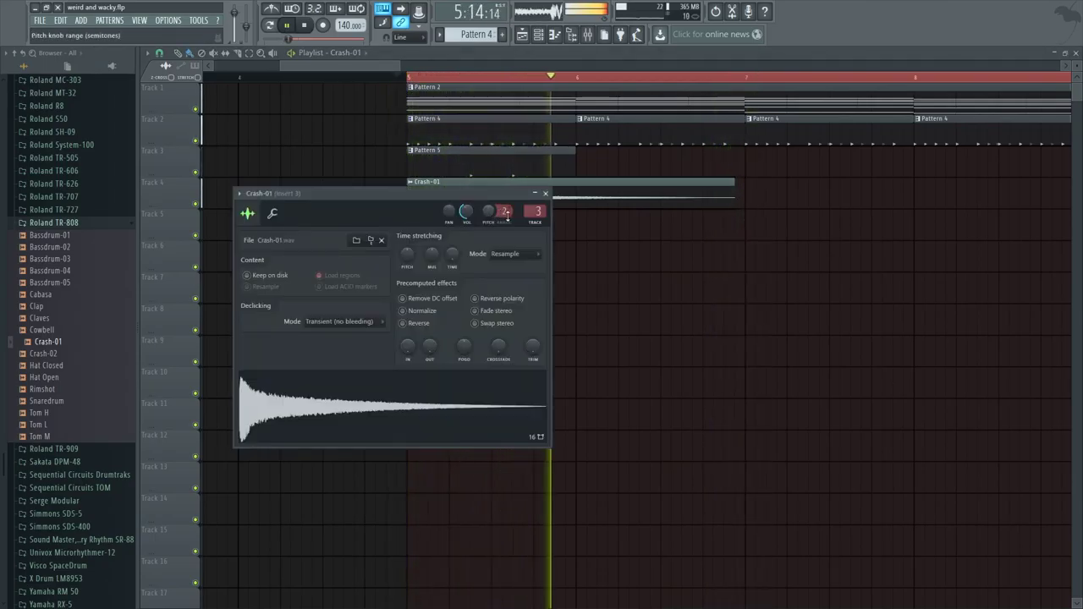
Review the BRS MiniHorn notes of the Pattern 2 clips in the piano roll
{"action": "left_click_drag", "start_coordinate": [326, 66], "coordinate": [350, 67]}
{"action": "double_click", "coordinate": [344, 98]}
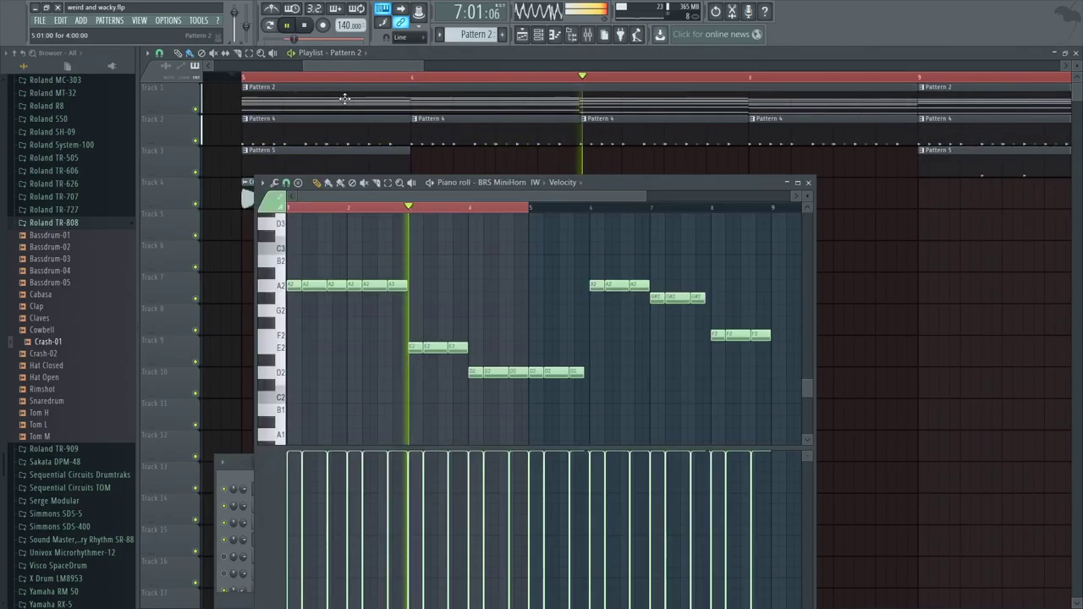
{"action": "left_click", "coordinate": [242, 476]}
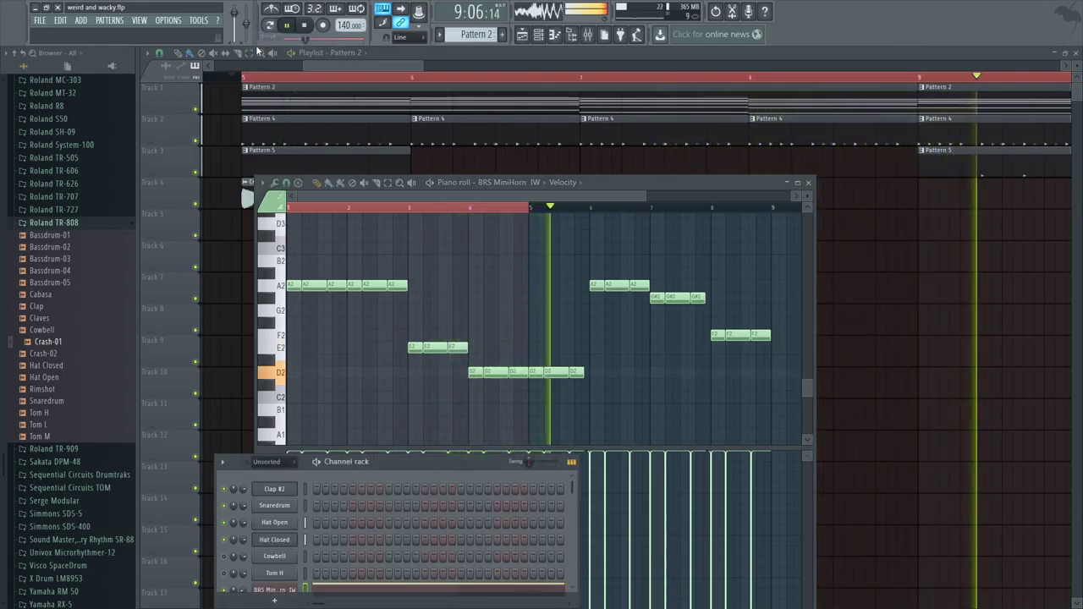
{"action": "left_click_drag", "start_coordinate": [389, 65], "coordinate": [406, 66]}
{"action": "double_click", "coordinate": [382, 105]}
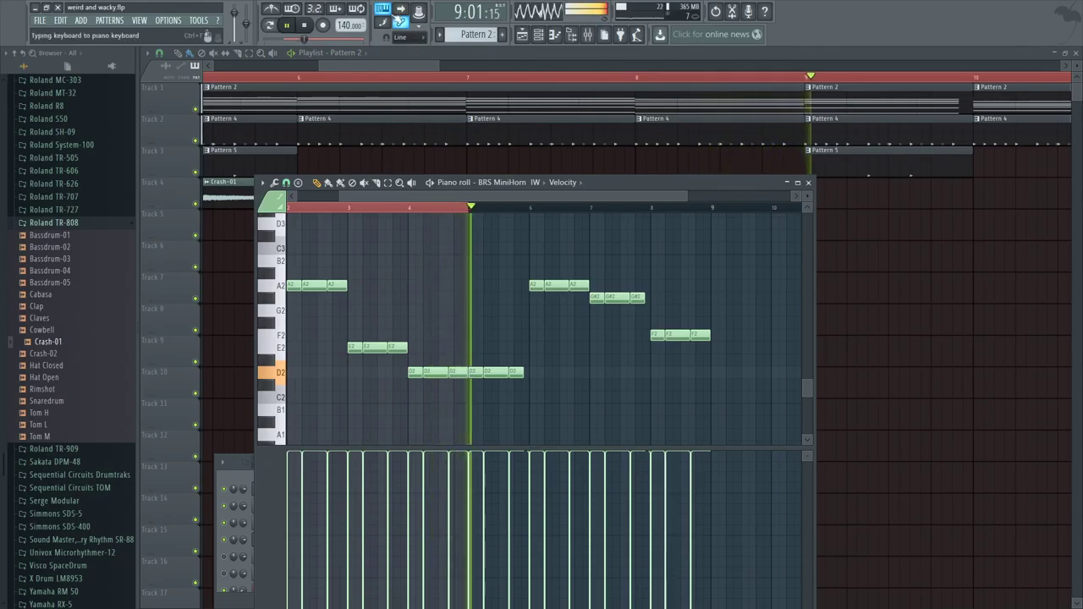
{"action": "key", "text": "F7"}
Merge the Pattern 2 clips on Track 1 from bar 5 onward into one pattern clip and open its notes
{"action": "left_click", "coordinate": [249, 53]}
{"action": "left_click_drag", "start_coordinate": [346, 64], "coordinate": [436, 102]}
{"action": "left_click_drag", "start_coordinate": [505, 74], "coordinate": [308, 74]}
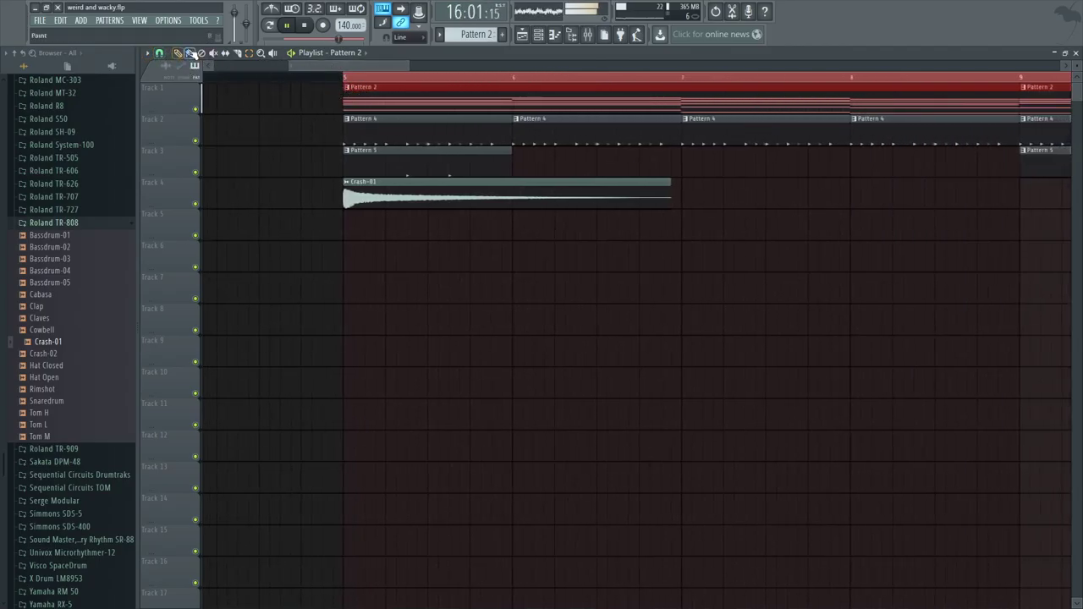
{"action": "left_click", "coordinate": [347, 92]}
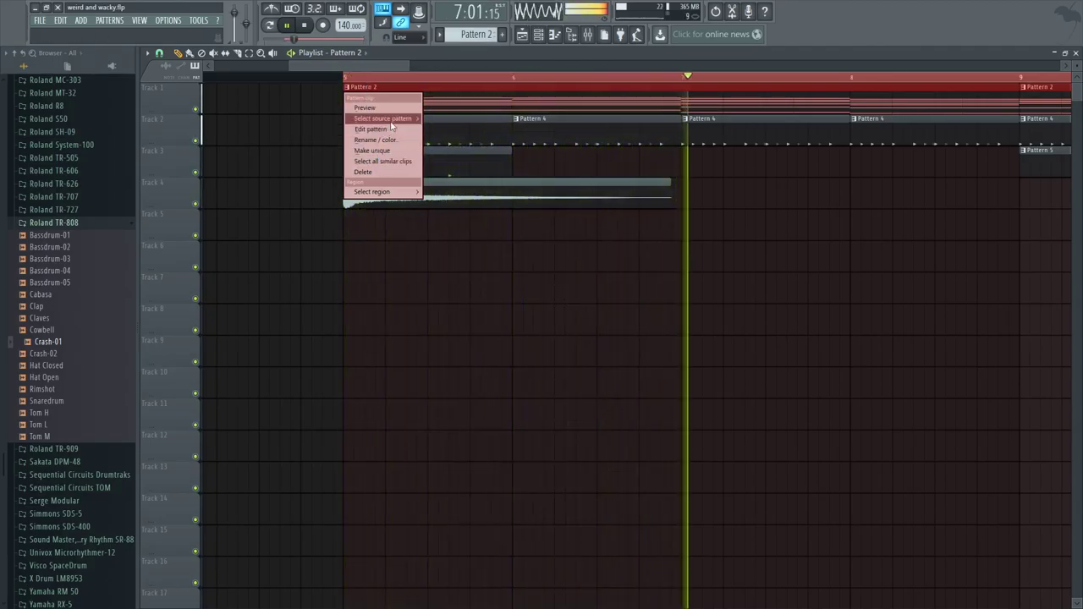
{"action": "mouse_move", "coordinate": [394, 123]}
{"action": "left_click", "coordinate": [148, 52]}
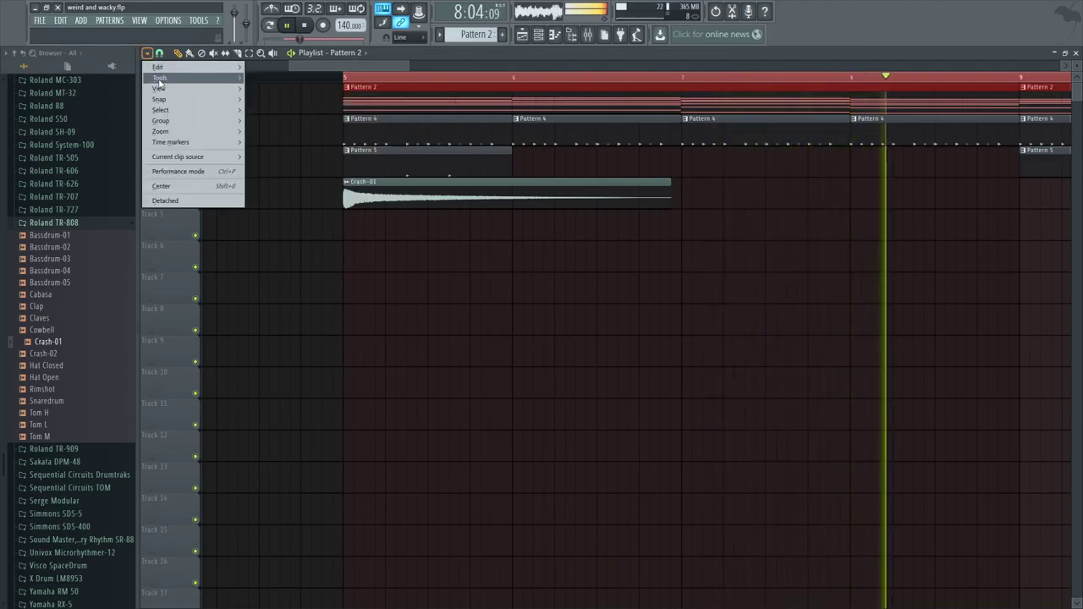
{"action": "mouse_move", "coordinate": [178, 77]}
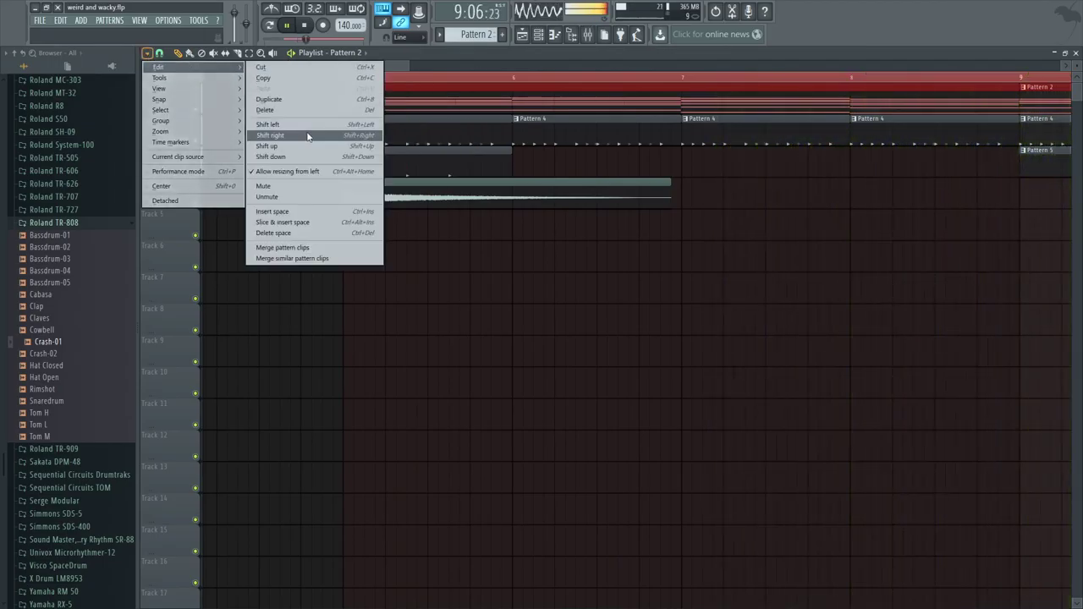
{"action": "left_click", "coordinate": [297, 248]}
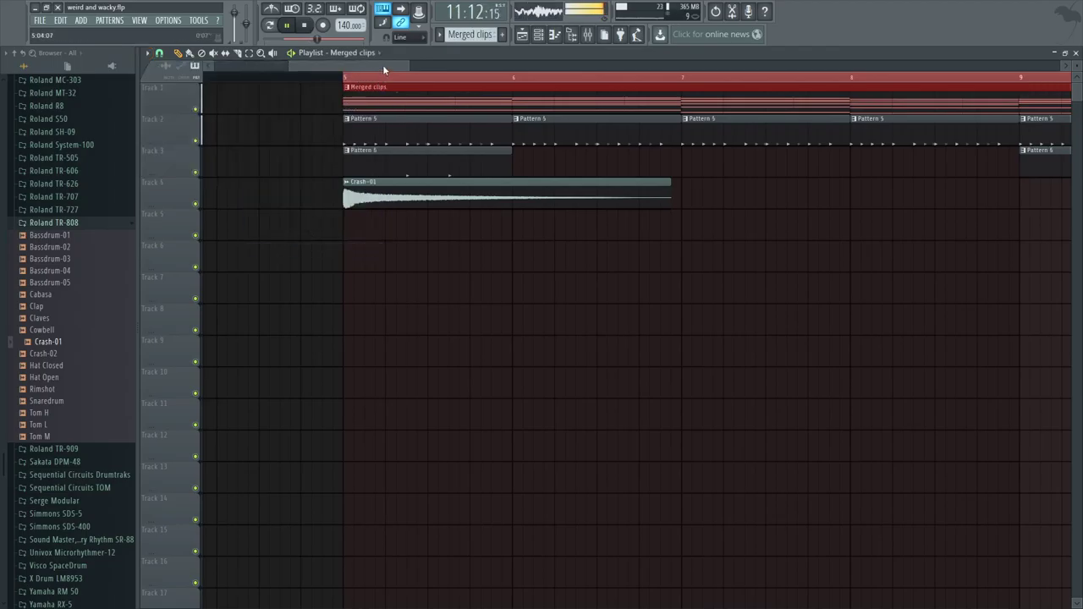
{"action": "left_click_drag", "start_coordinate": [384, 68], "coordinate": [393, 70]}
{"action": "double_click", "coordinate": [391, 91]}
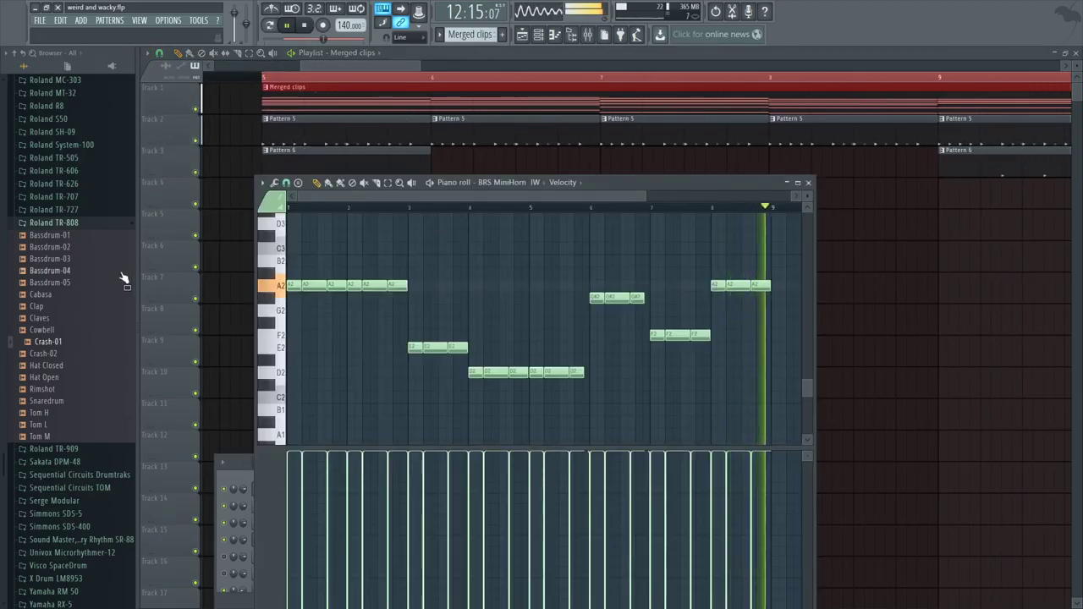
Find the 808 Bass A Knaw sample in the scrap folder's 808 Bass subfolder and add it as a channel in the Channel rack
{"action": "left_click", "coordinate": [60, 223]}
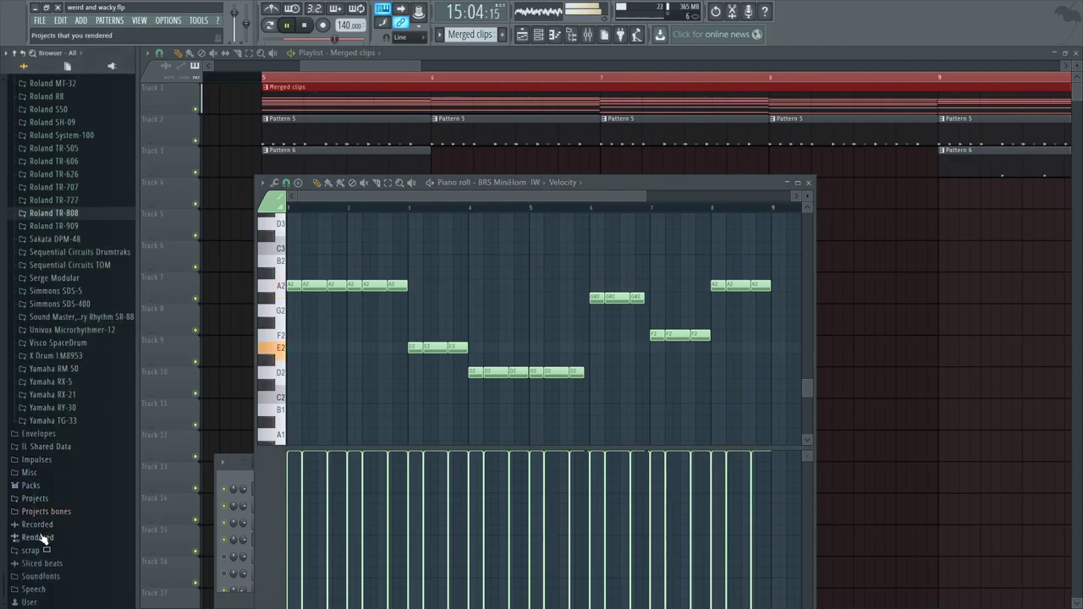
{"action": "left_click", "coordinate": [32, 560]}
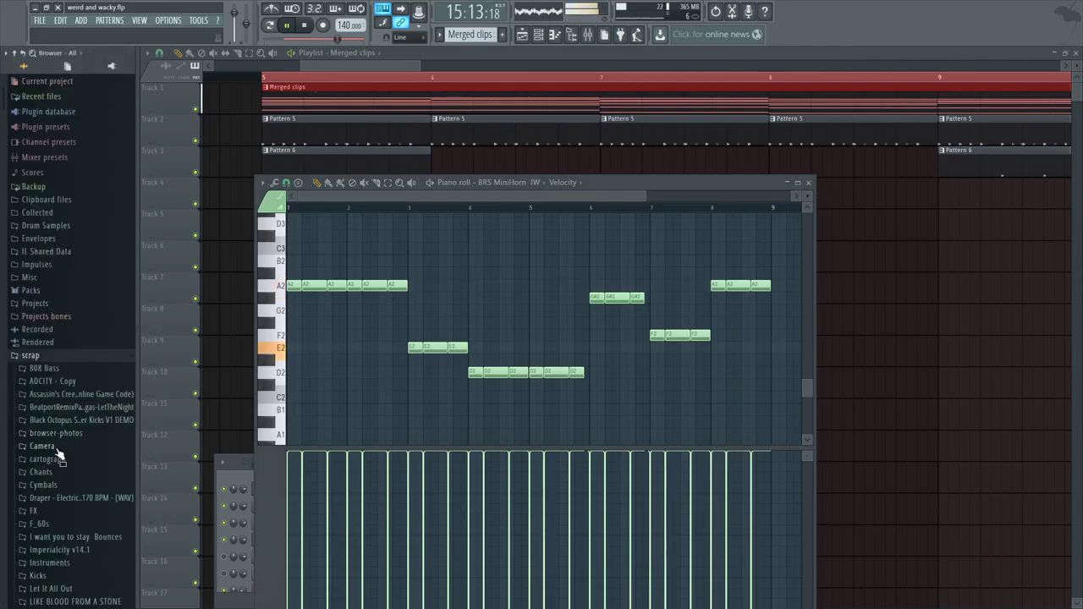
{"action": "left_click", "coordinate": [69, 370]}
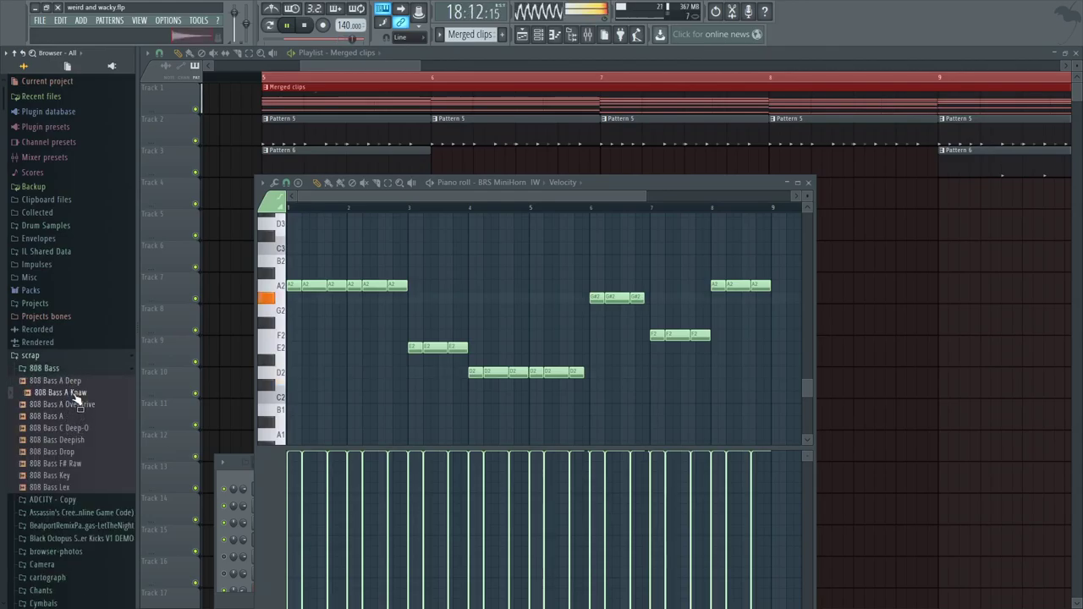
{"action": "left_click", "coordinate": [536, 35]}
{"action": "key", "text": "space"}
{"action": "left_click_drag", "start_coordinate": [289, 494], "coordinate": [283, 491]}
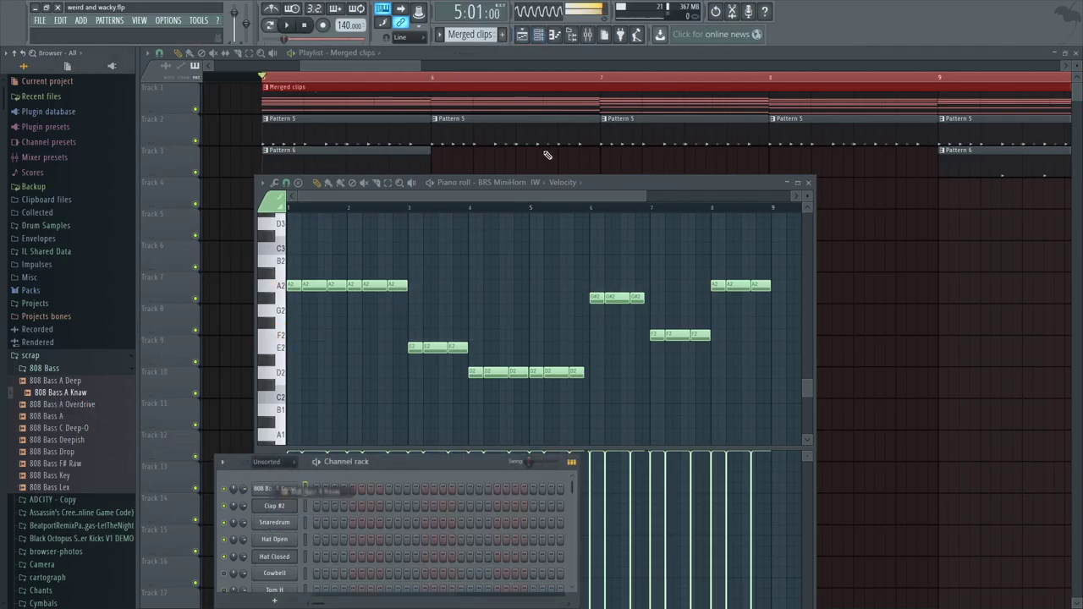
Create a new empty pattern, Pattern 7, for the 808 bass
{"action": "left_click", "coordinate": [470, 34]}
{"action": "left_click", "coordinate": [515, 60]}
{"action": "left_click", "coordinate": [486, 34]}
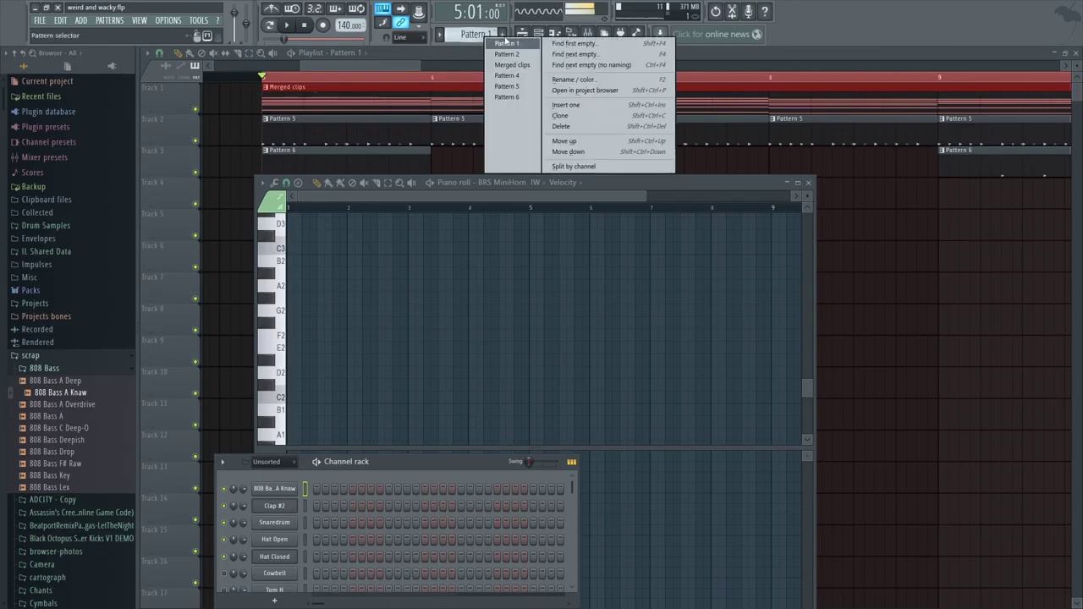
{"action": "left_click", "coordinate": [557, 44]}
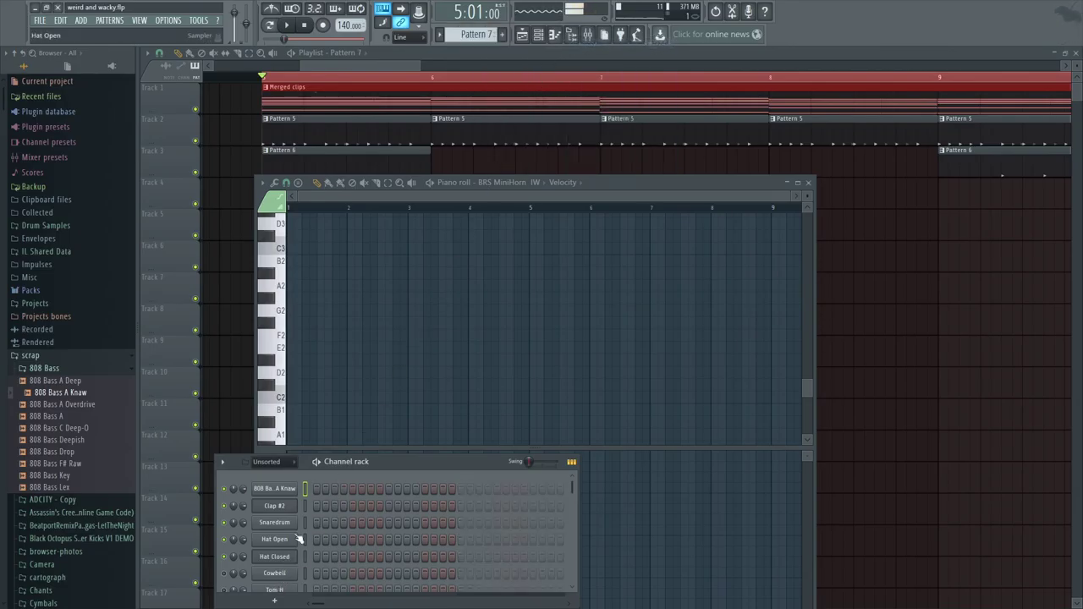
Set the 808 Bass A Knaw channel to cut itself and open its piano roll
{"action": "left_click", "coordinate": [286, 491]}
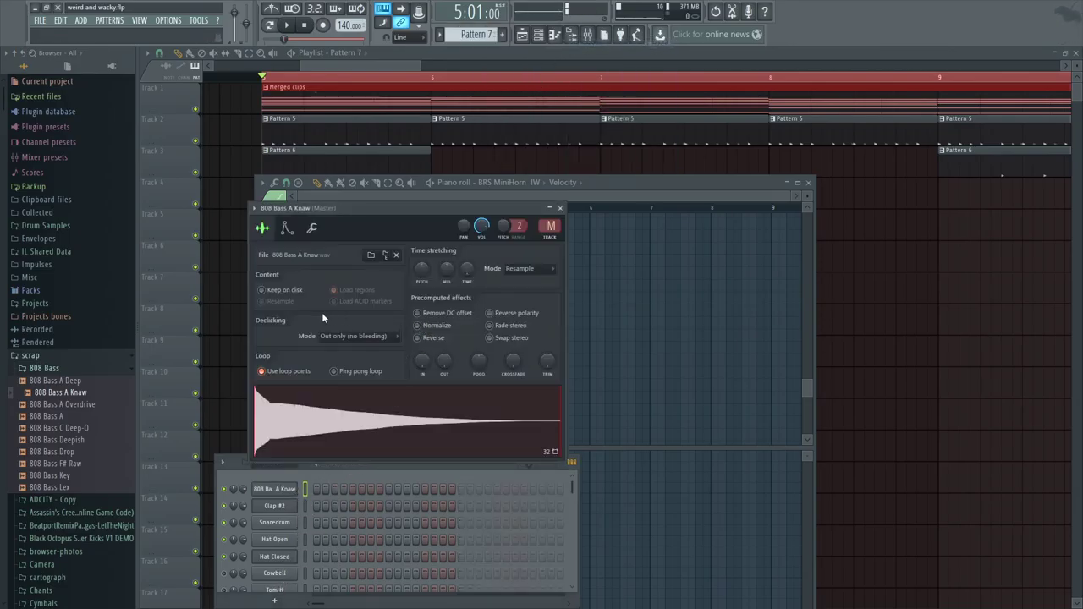
{"action": "right_click", "coordinate": [277, 491]}
{"action": "left_click", "coordinate": [321, 528]}
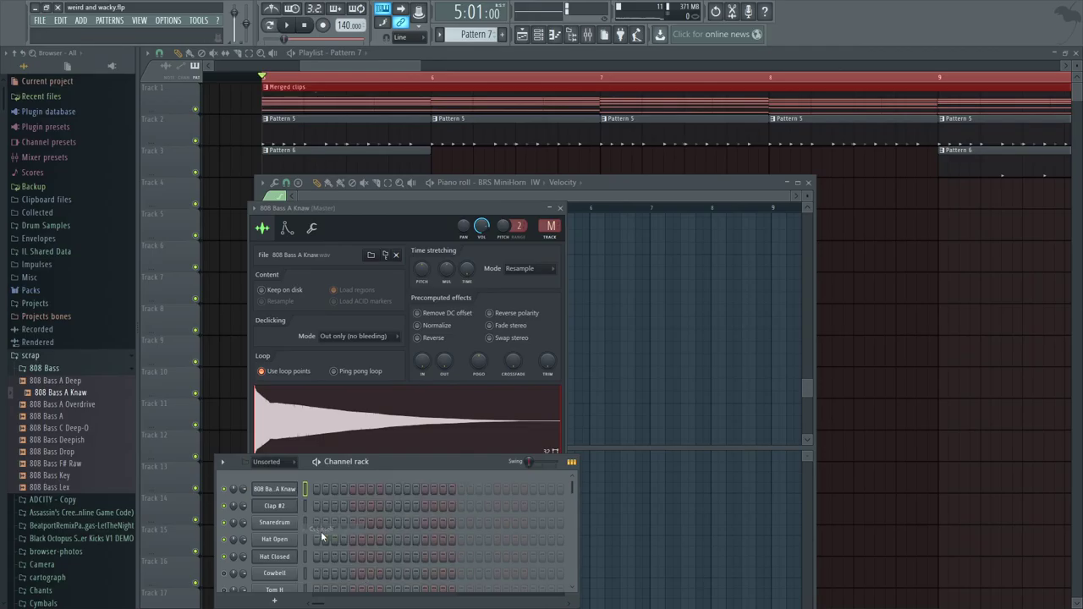
{"action": "right_click", "coordinate": [278, 490]}
{"action": "left_click", "coordinate": [278, 484]}
{"action": "right_click", "coordinate": [288, 492]}
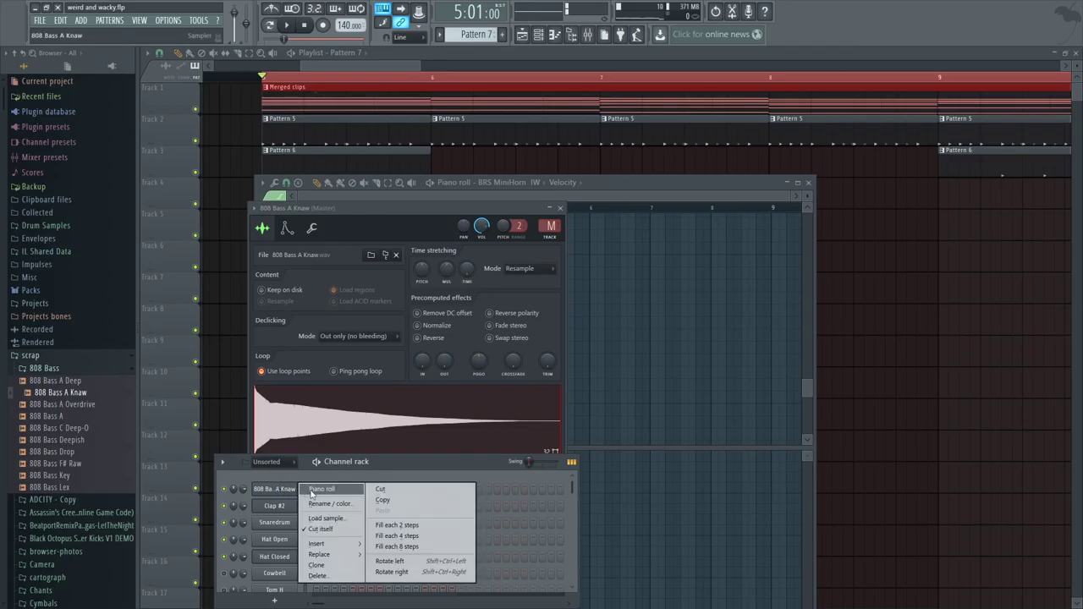
{"action": "left_click", "coordinate": [326, 489]}
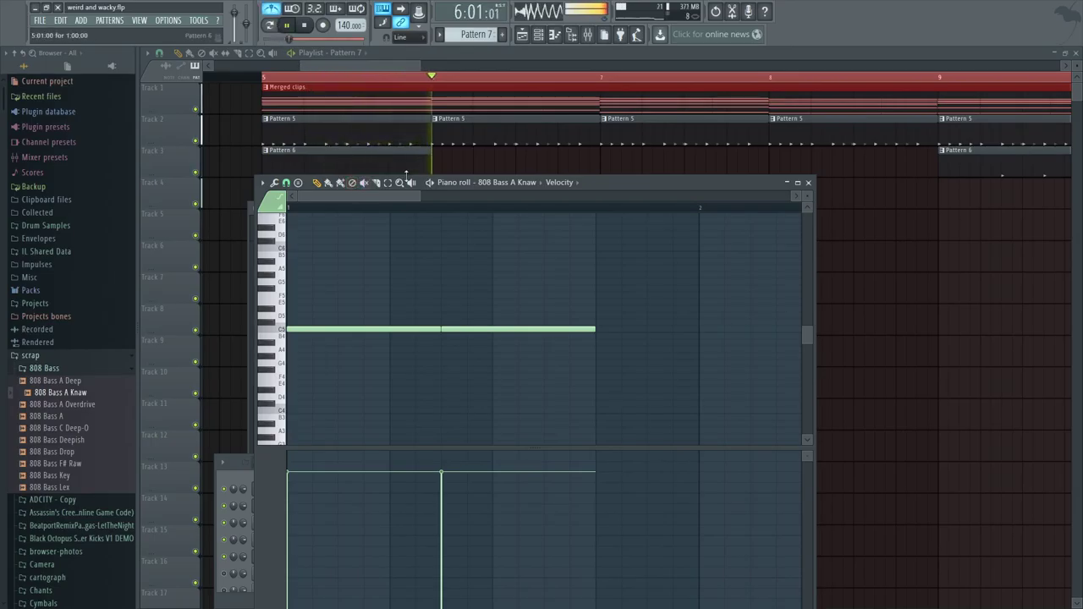
Arrange three back-to-back C5 bass notes starting at steps 1, 5 and 11, lasting 4, 6 and 8 steps, while the pattern plays
{"action": "left_click", "coordinate": [430, 183]}
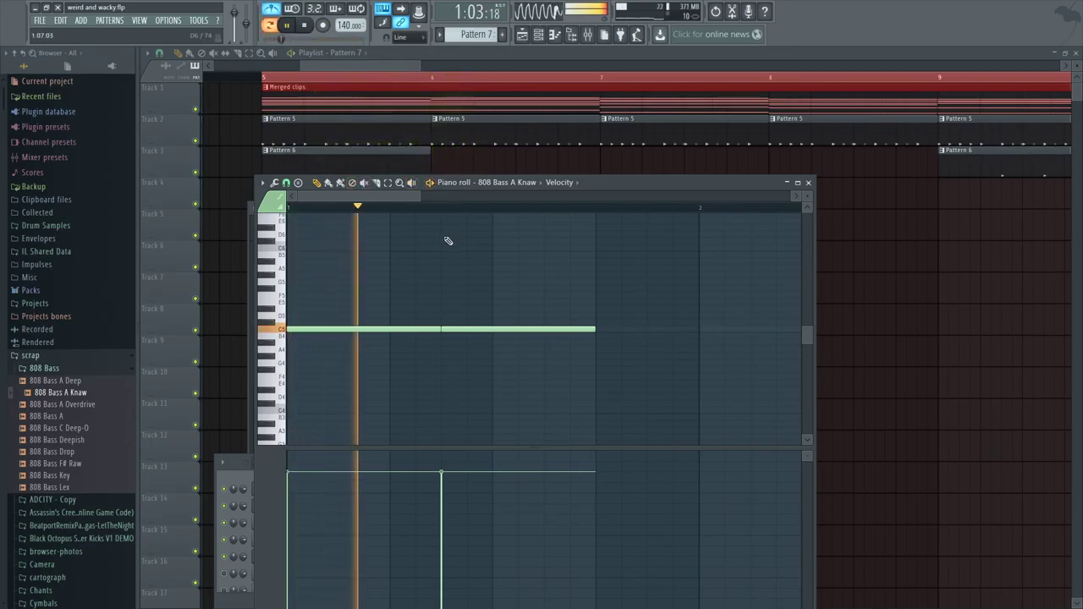
{"action": "left_click_drag", "start_coordinate": [436, 330], "coordinate": [367, 333]}
{"action": "left_click", "coordinate": [446, 335]}
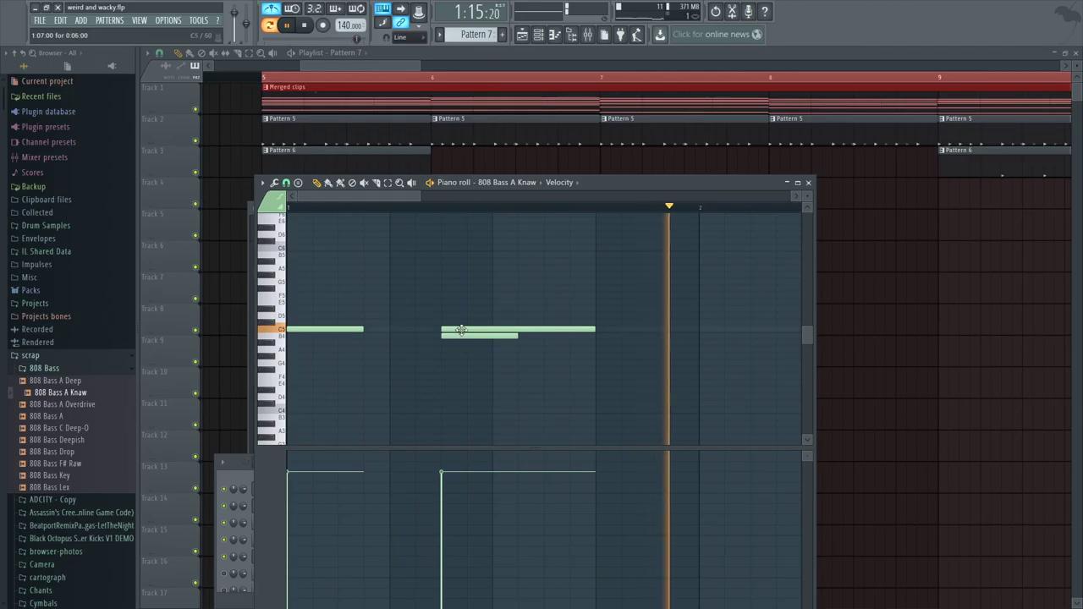
{"action": "right_click", "coordinate": [463, 336]}
{"action": "right_click", "coordinate": [463, 329]}
{"action": "mouse_move", "coordinate": [392, 330]}
{"action": "left_mouse_down"}
{"action": "mouse_move", "coordinate": [380, 331]}
{"action": "mouse_move", "coordinate": [407, 330]}
{"action": "left_mouse_up"}
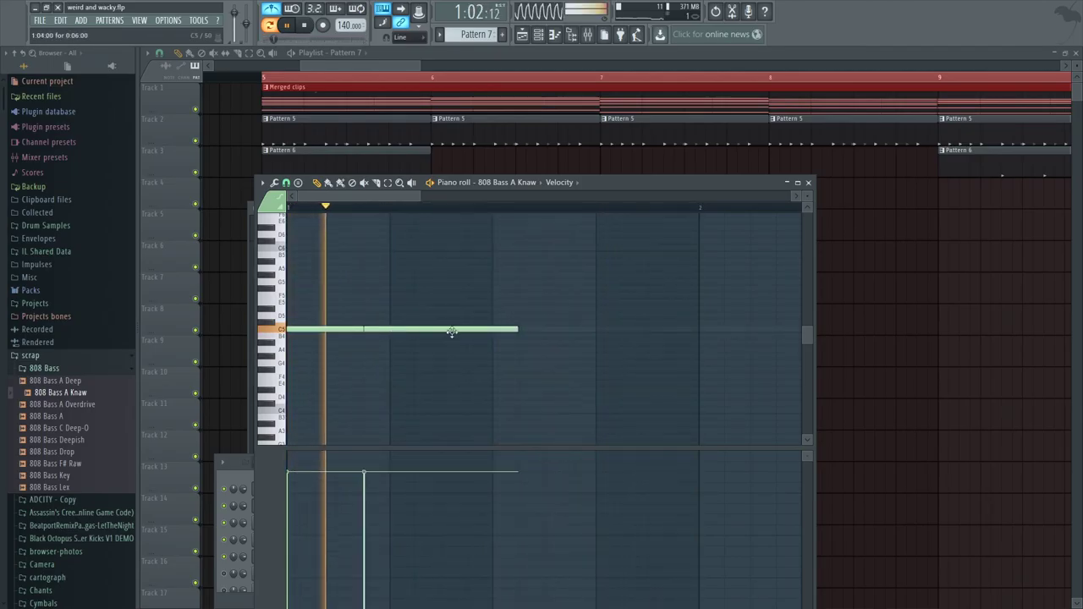
{"action": "left_click_drag", "start_coordinate": [473, 329], "coordinate": [595, 336]}
{"action": "left_click", "coordinate": [596, 329]}
{"action": "left_click_drag", "start_coordinate": [363, 330], "coordinate": [382, 330]}
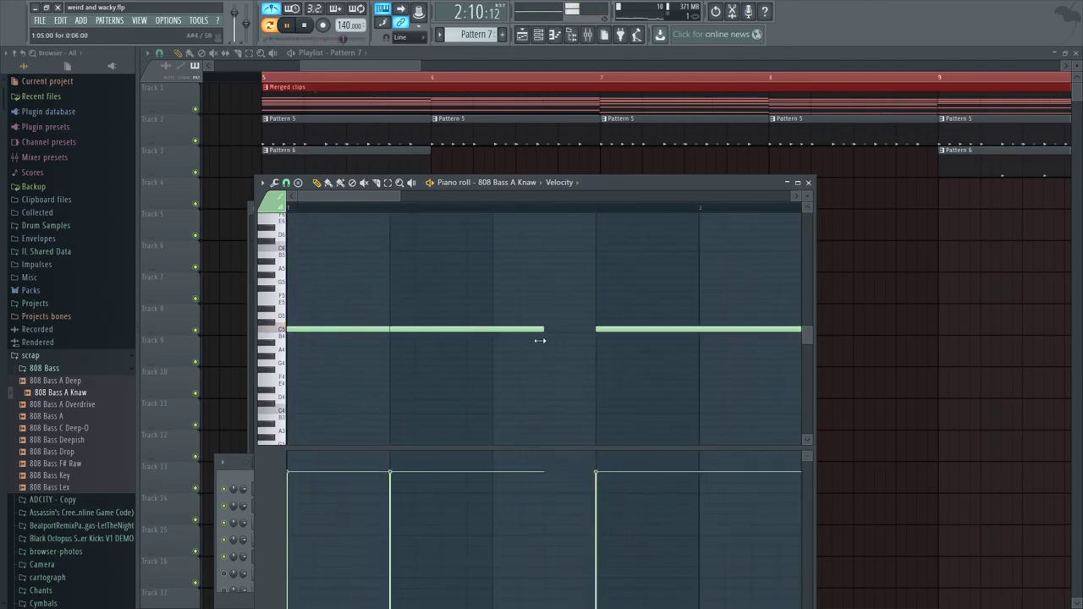
{"action": "left_click_drag", "start_coordinate": [600, 332], "coordinate": [556, 333]}
Place a Pattern 7 clip on Track 5 at bar 5, play the song from just before it and reopen its notes
{"action": "left_click_drag", "start_coordinate": [240, 159], "coordinate": [303, 221]}
{"action": "left_click", "coordinate": [243, 78]}
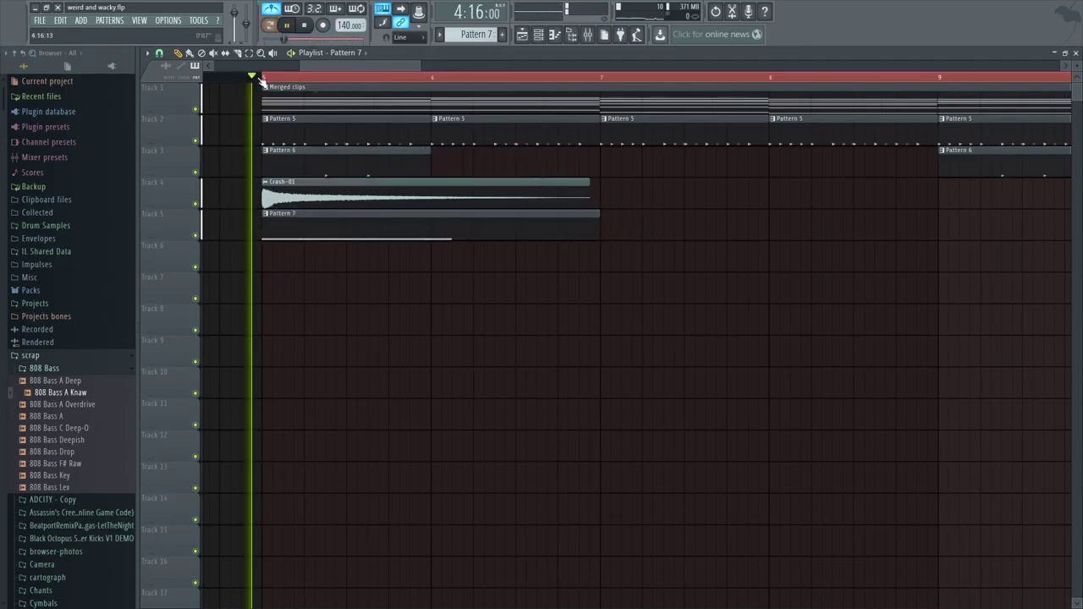
{"action": "double_click", "coordinate": [338, 231]}
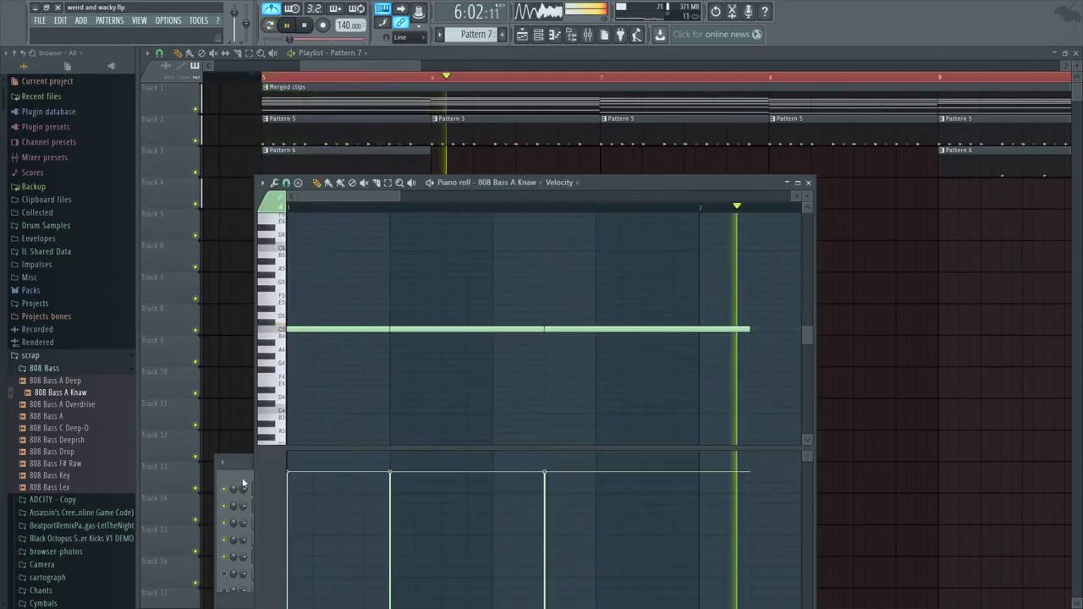
Lower the 808 Bass A Knaw channel volume to about 64% and listen again from bar 5
{"action": "left_click", "coordinate": [242, 482]}
{"action": "left_click", "coordinate": [286, 491]}
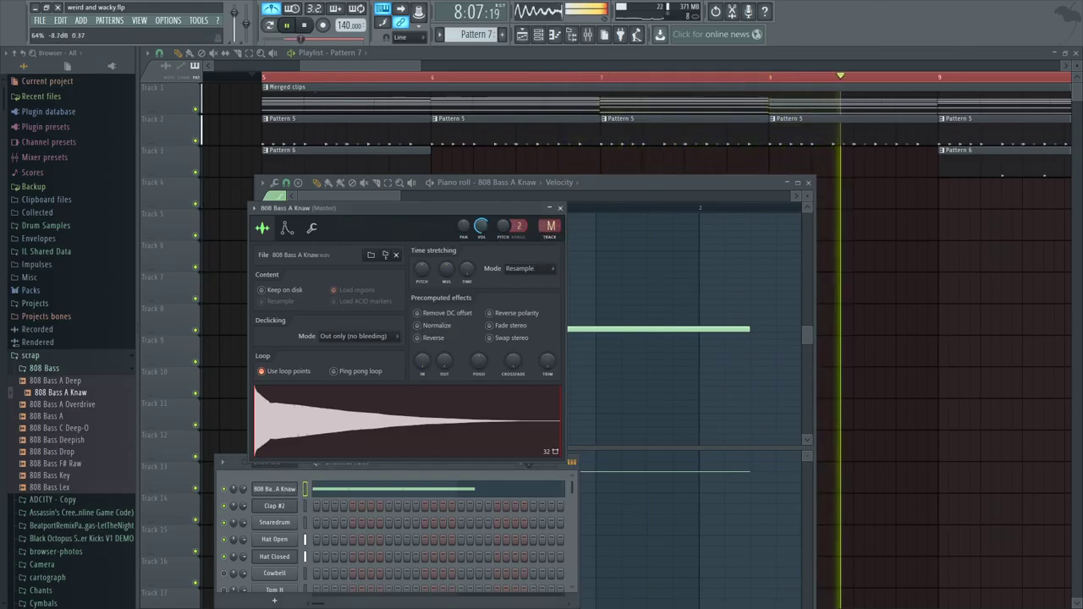
{"action": "left_click", "coordinate": [254, 77]}
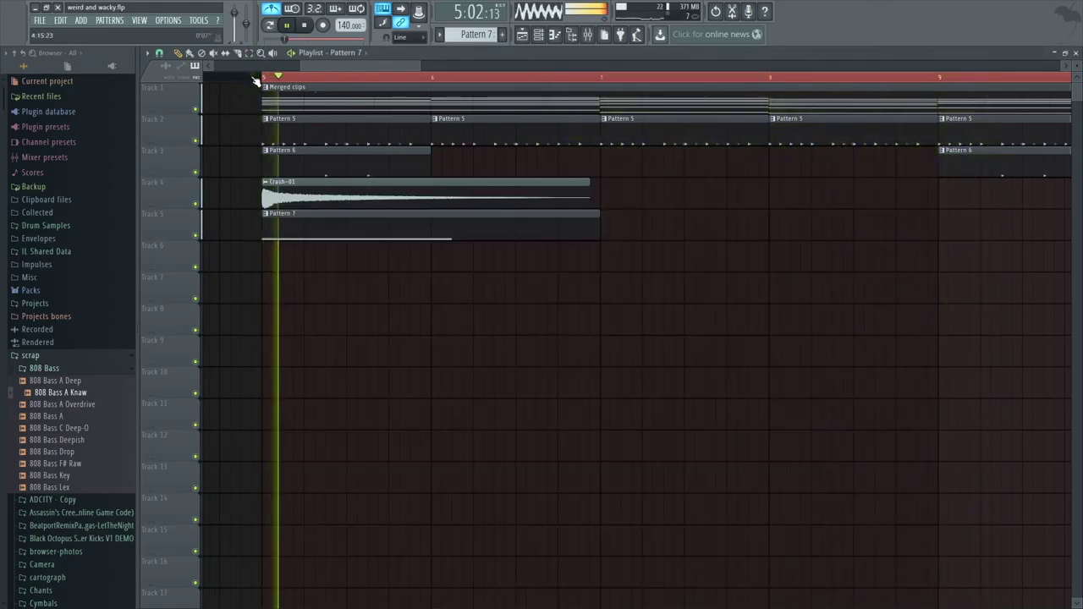
{"action": "double_click", "coordinate": [391, 232]}
{"action": "left_click", "coordinate": [240, 490]}
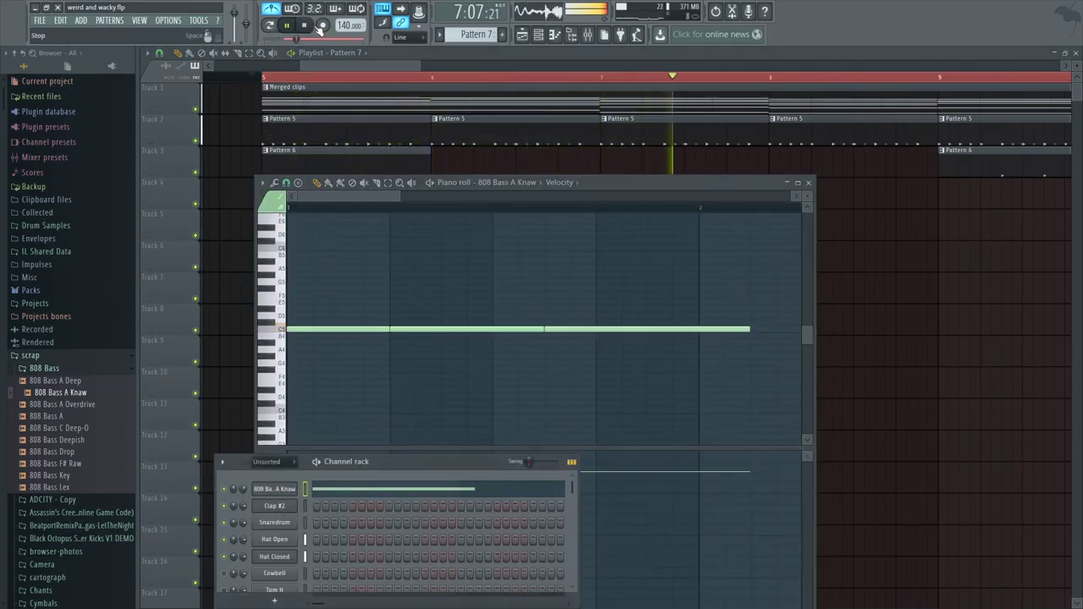
Try shifting the Pattern 7 clip on Track 5 away from bar 5 during playback, and return it to bar 5
{"action": "left_click_drag", "start_coordinate": [319, 66], "coordinate": [308, 66]}
{"action": "left_click", "coordinate": [394, 257]}
{"action": "right_click", "coordinate": [399, 258]}
{"action": "left_click_drag", "start_coordinate": [388, 236], "coordinate": [412, 229]}
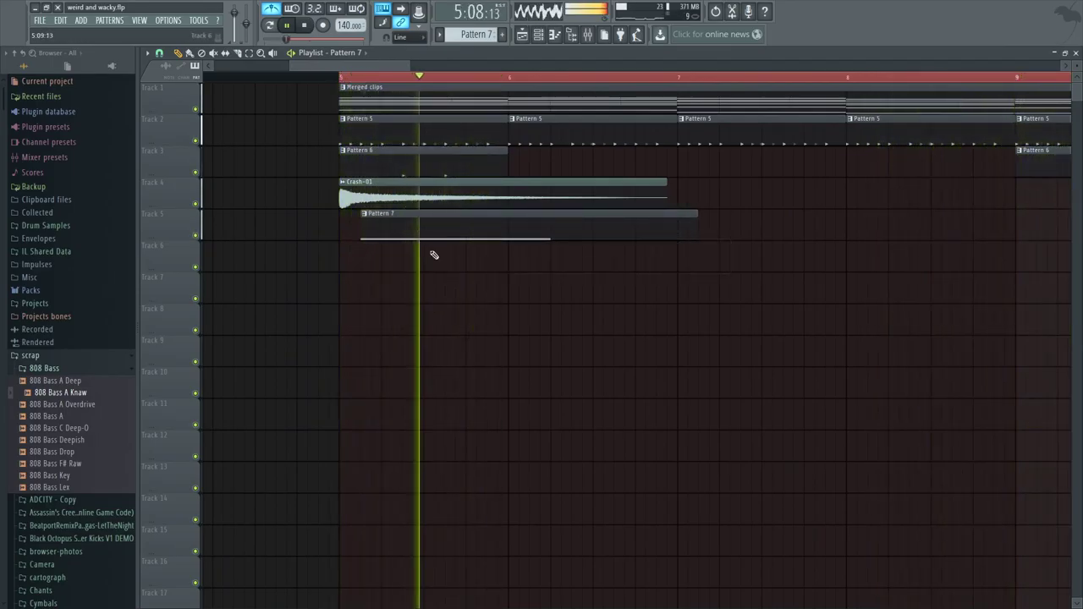
{"action": "left_click_drag", "start_coordinate": [438, 232], "coordinate": [408, 225]}
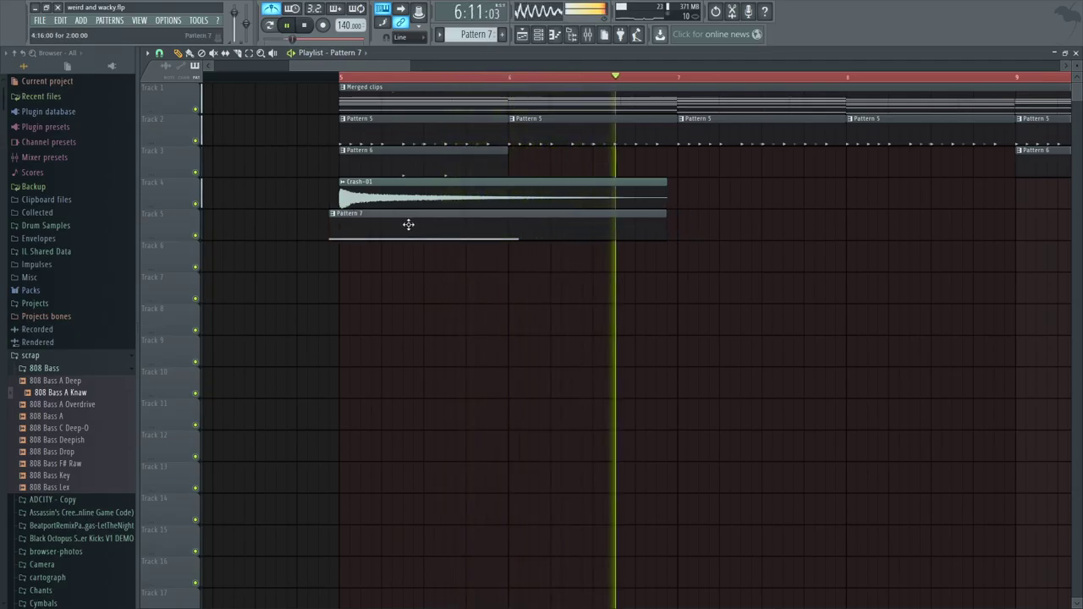
{"action": "key", "text": "space"}
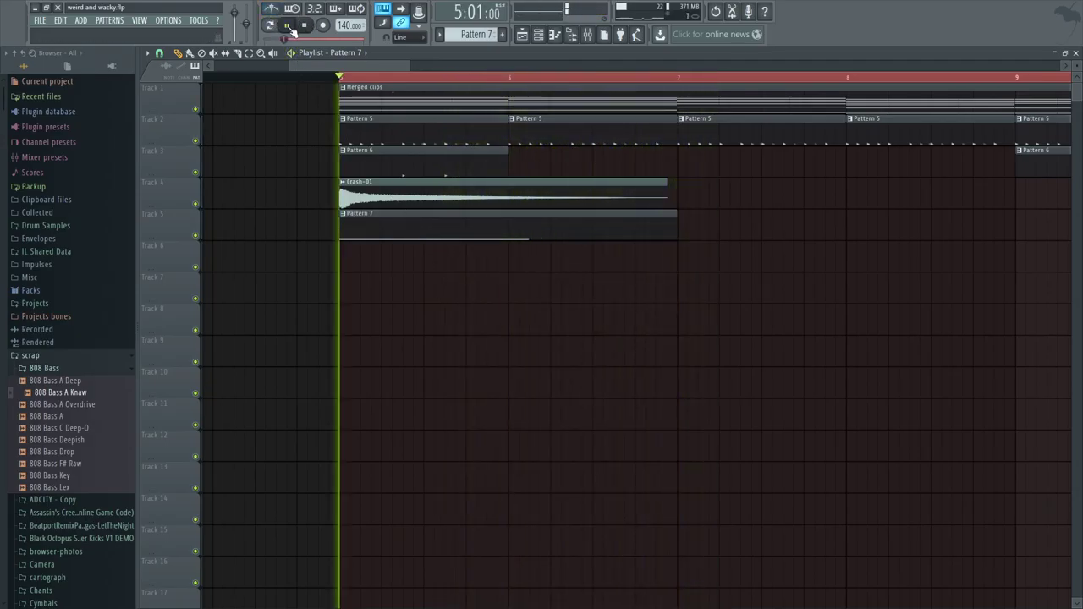
Play the song from bar 5 and compare the Pattern 7 bass notes with the BRS MiniHorn notes of the merged clip
{"action": "left_click", "coordinate": [288, 25]}
{"action": "double_click", "coordinate": [440, 225]}
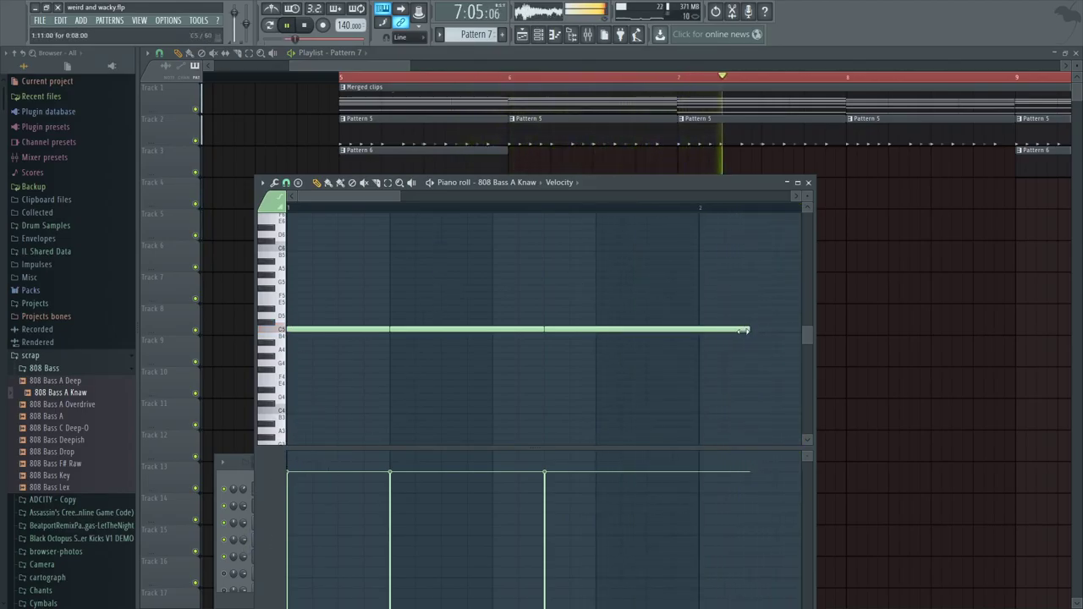
{"action": "double_click", "coordinate": [410, 90]}
{"action": "scroll", "coordinate": [423, 358], "scroll_direction": "down", "scroll_amount": 4}
{"action": "scroll", "coordinate": [423, 358], "scroll_direction": "up", "scroll_amount": 4}
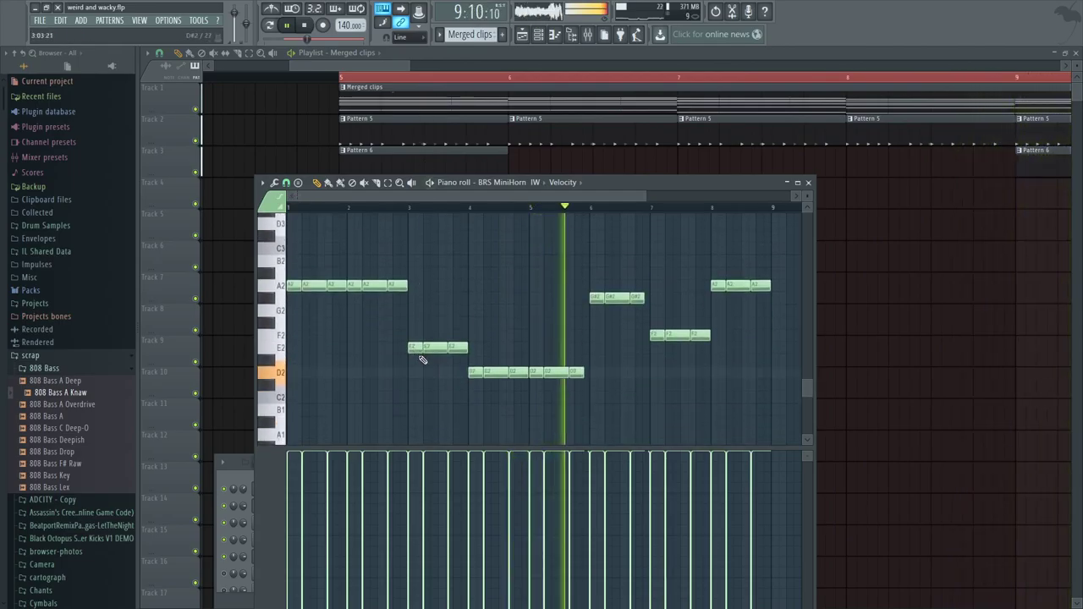
{"action": "scroll", "coordinate": [508, 339], "scroll_direction": "down", "scroll_amount": 5}
{"action": "left_click", "coordinate": [810, 182]}
{"action": "scroll", "coordinate": [401, 513], "scroll_direction": "down", "scroll_amount": 2}
{"action": "scroll", "coordinate": [398, 511], "scroll_direction": "up", "scroll_amount": 2}
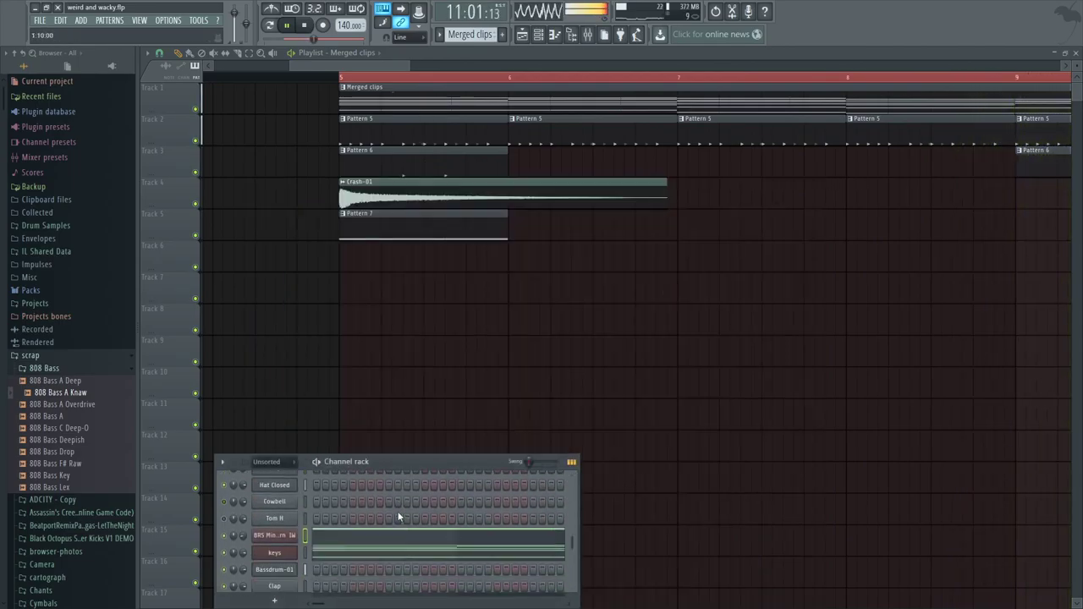
Select and copy all BRS MiniHorn notes of the merged clip in the piano roll
{"action": "left_click", "coordinate": [290, 524]}
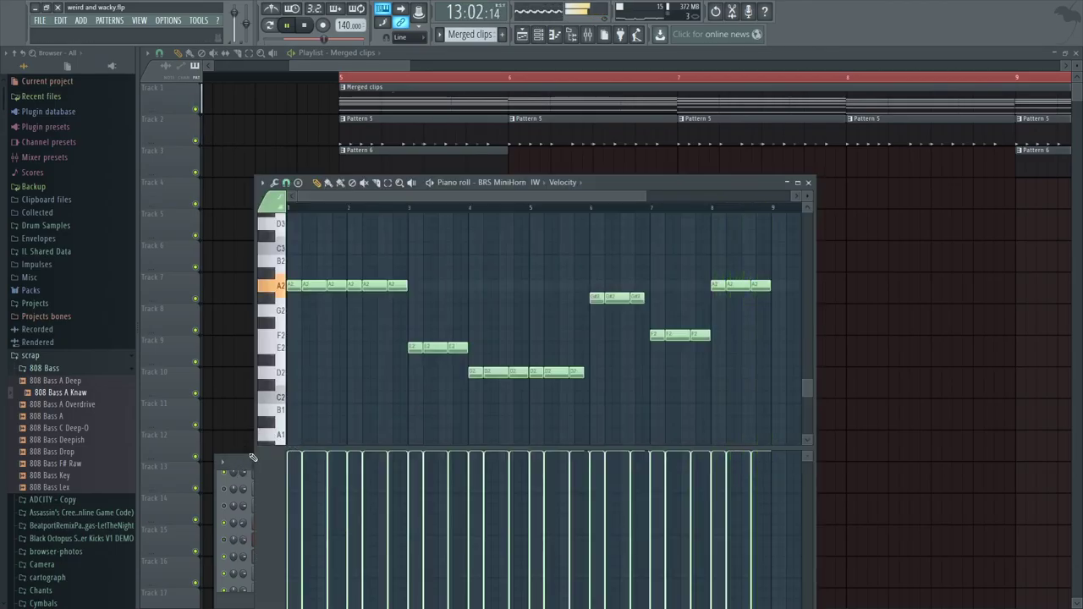
{"action": "left_click", "coordinate": [262, 183]}
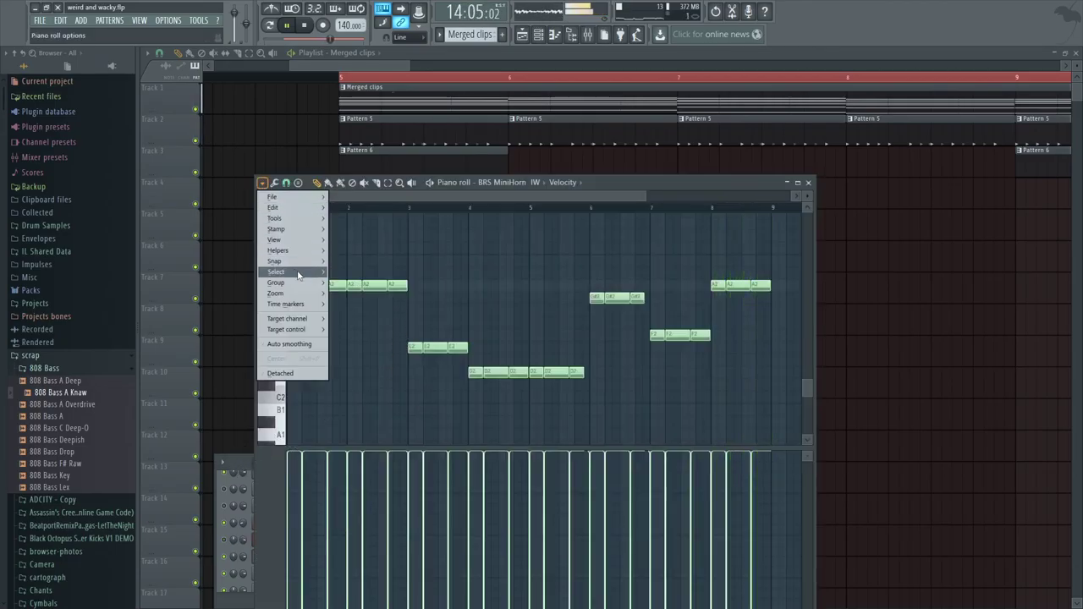
{"action": "left_click", "coordinate": [349, 284]}
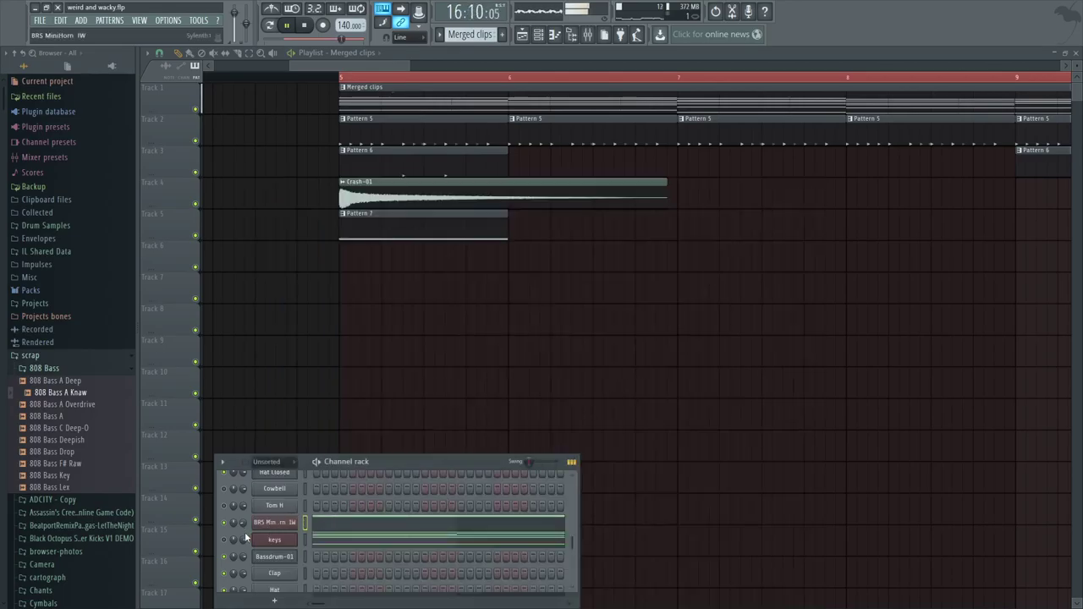
Replace the 808 Bass A Knaw notes in Pattern 7 with the copied horn notes, transposed so they start on C5
{"action": "double_click", "coordinate": [387, 228]}
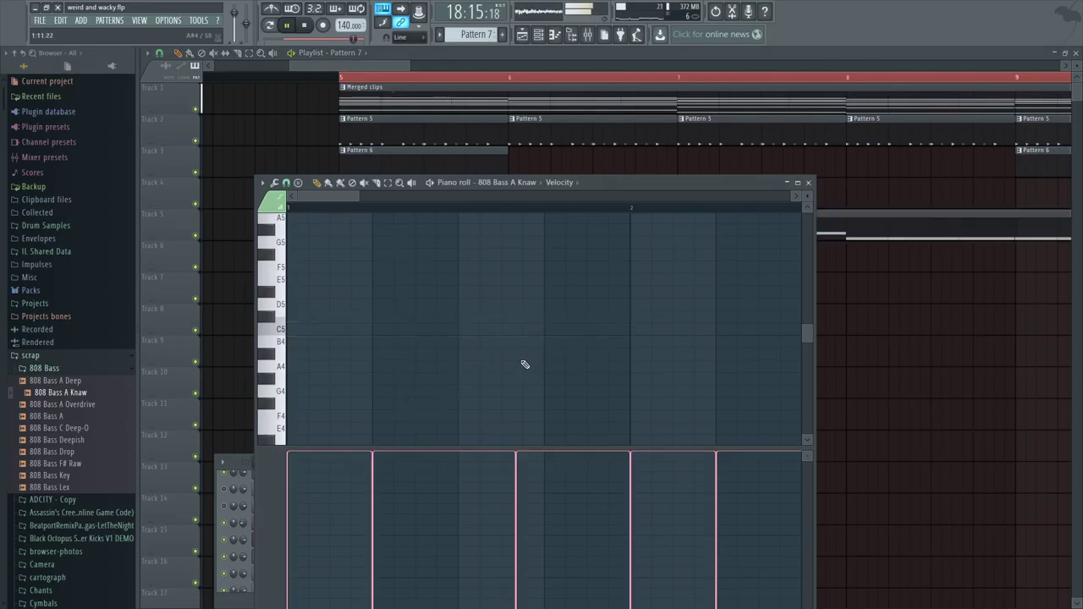
{"action": "scroll", "coordinate": [467, 385], "scroll_direction": "down", "scroll_amount": 8}
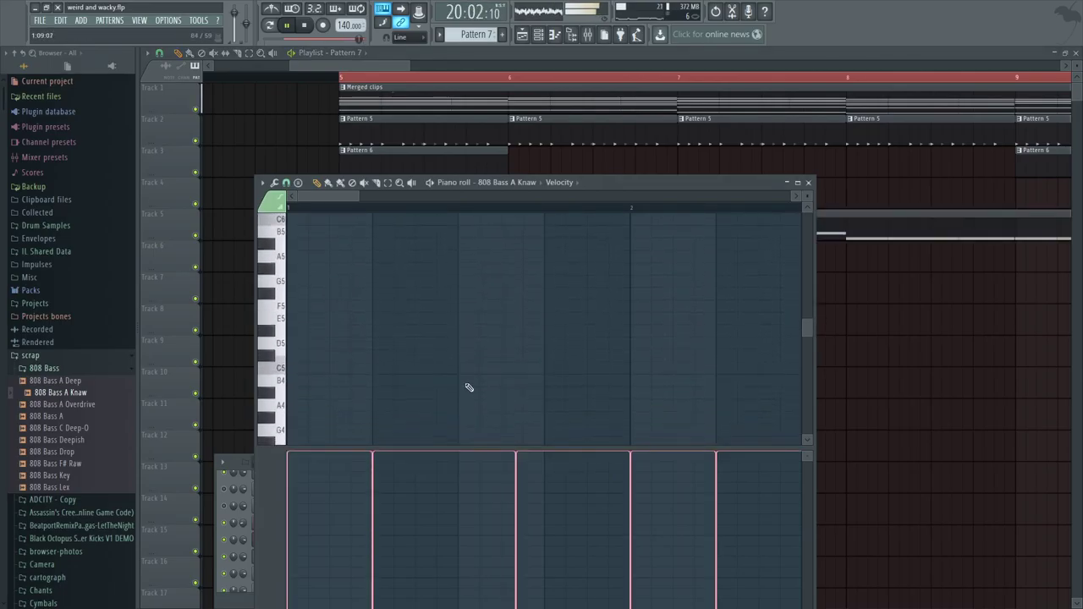
{"action": "left_click_drag", "start_coordinate": [327, 324], "coordinate": [310, 356]}
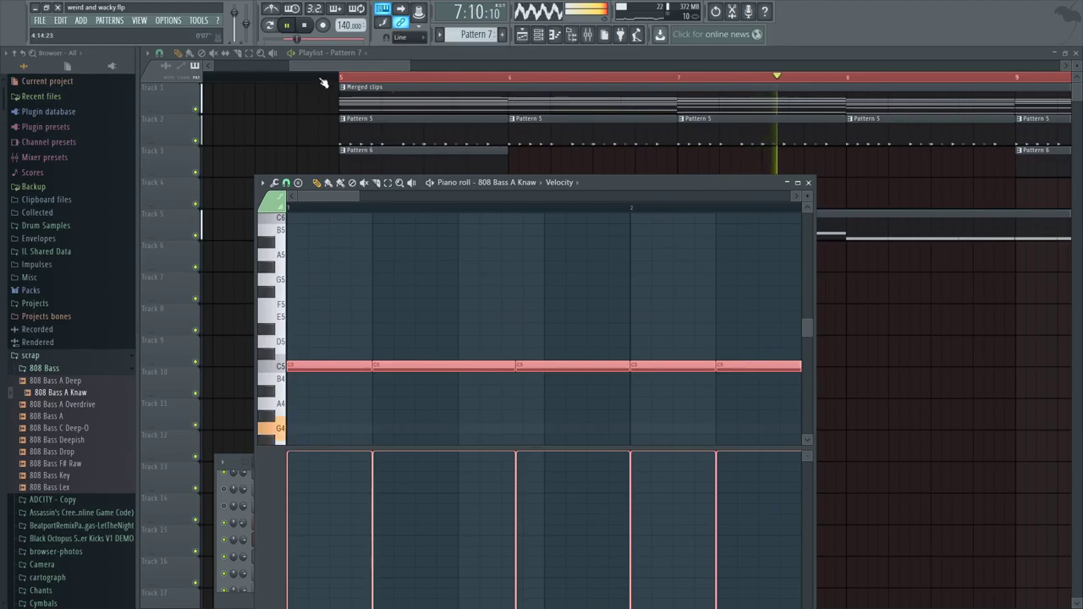
Listen to the song with the new bass line, check the 808 Bass A Knaw channel settings and close them
{"action": "left_click", "coordinate": [231, 598]}
{"action": "scroll", "coordinate": [325, 533], "scroll_direction": "up", "scroll_amount": 3}
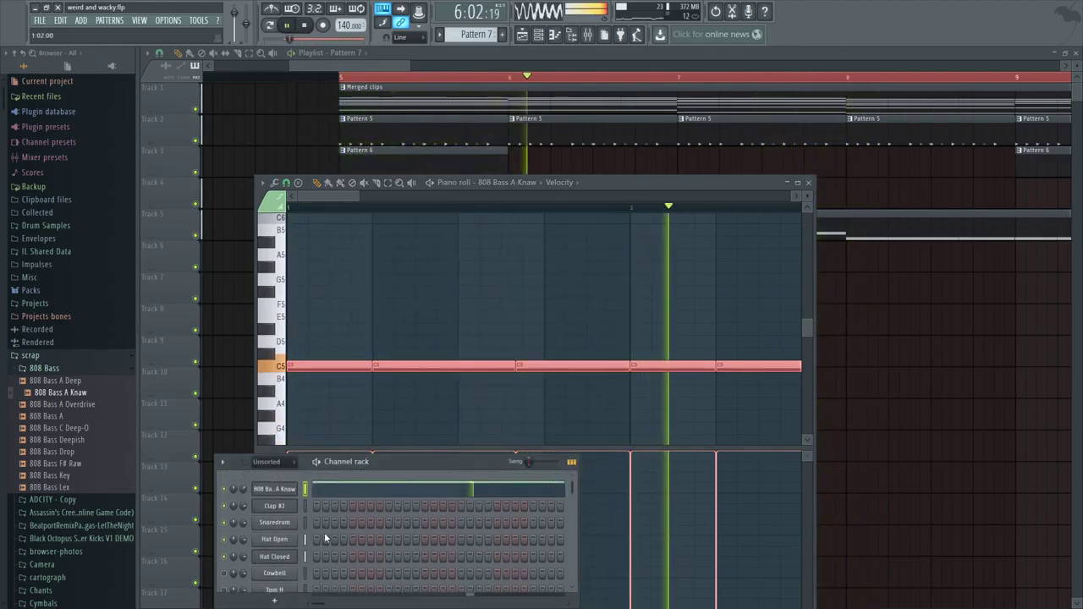
{"action": "left_click", "coordinate": [276, 489]}
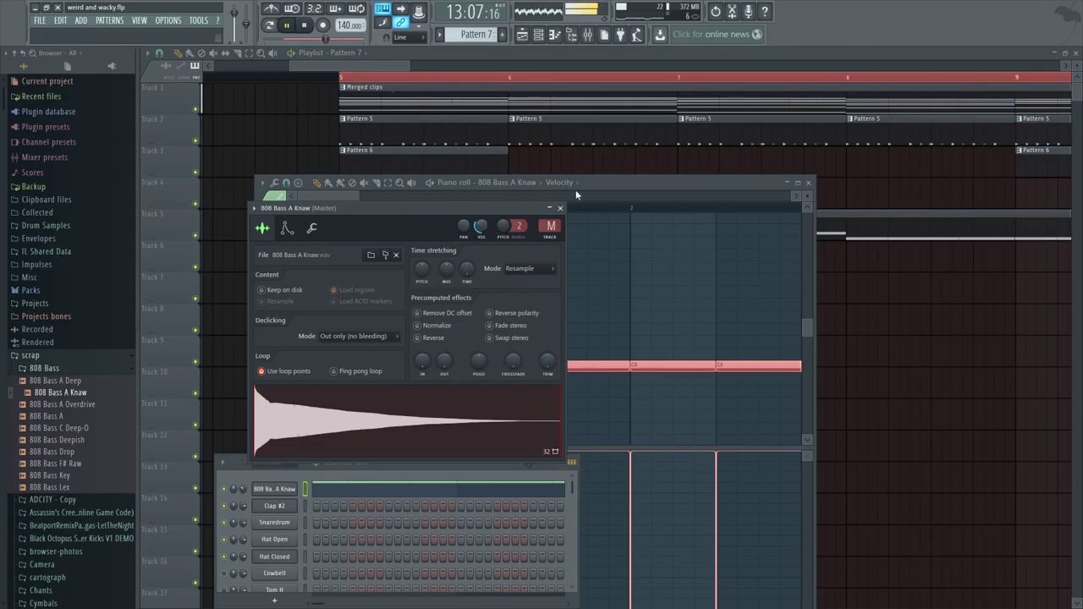
{"action": "left_click", "coordinate": [560, 208]}
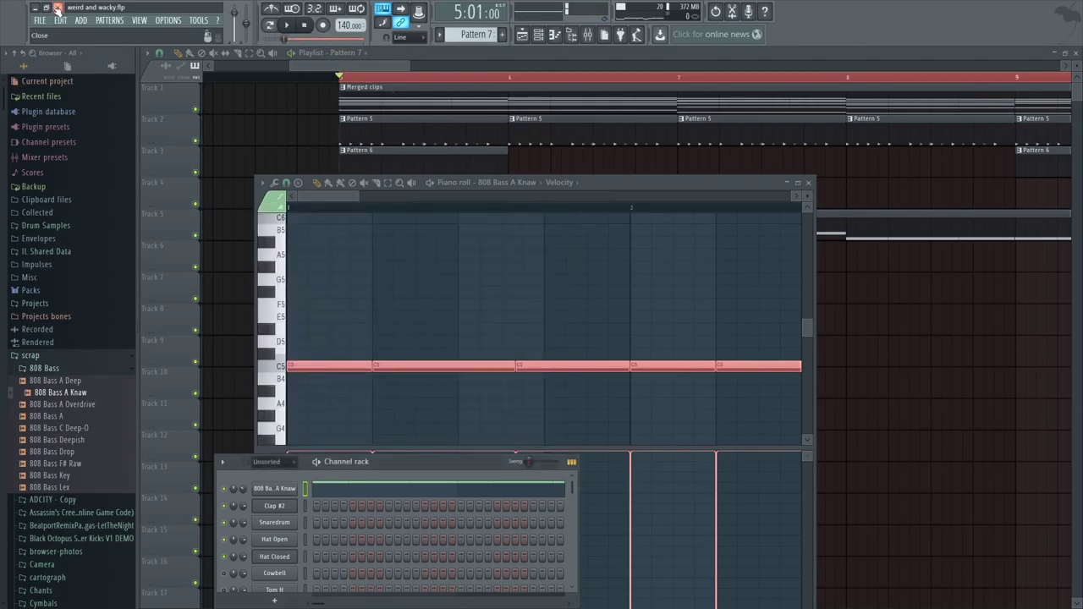